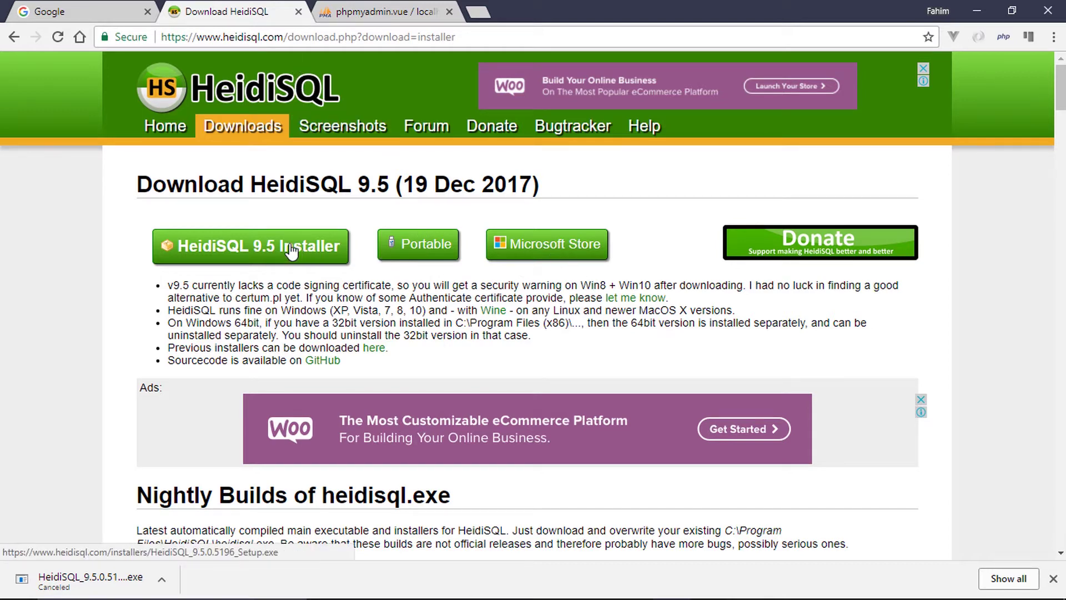
- Open HeidiSQL's Microsoft Store page from the download site, look over its description and screenshots, and close the store
left_click(520, 249)
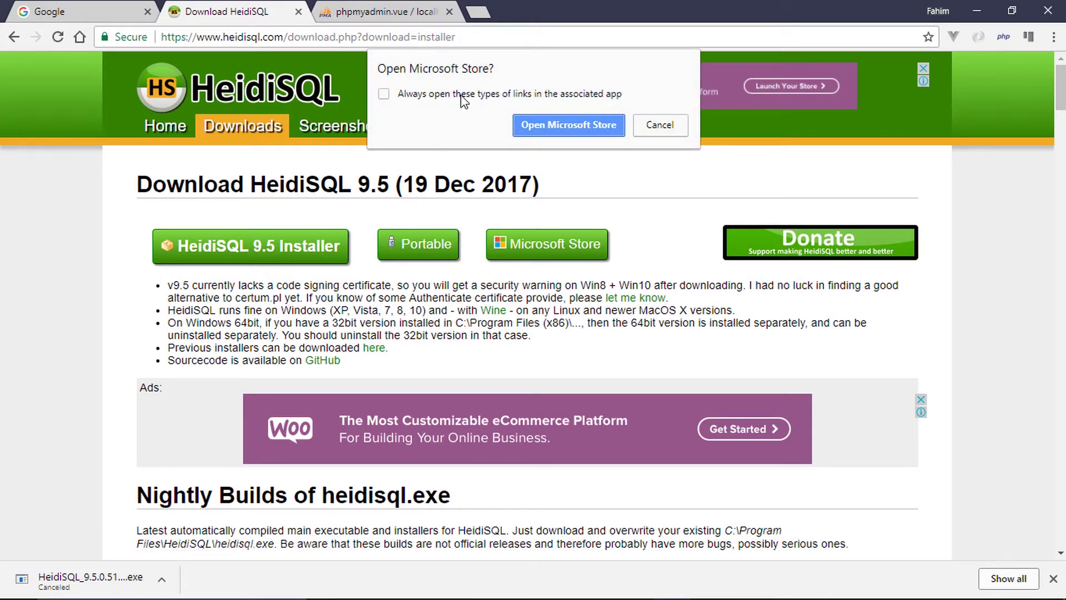
left_click(550, 127)
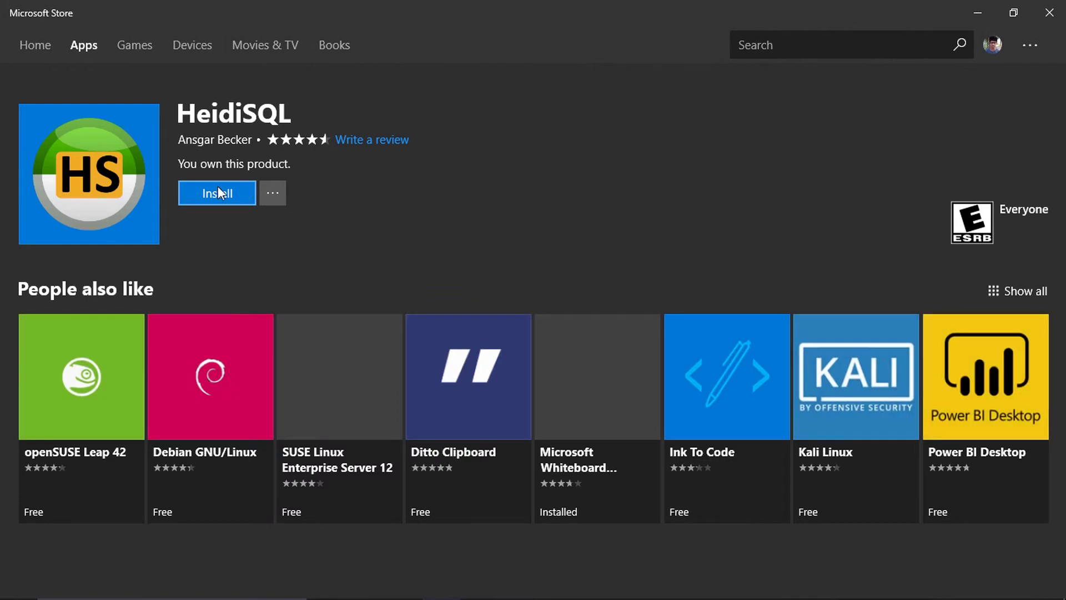
scroll(331, 260, "down", 5)
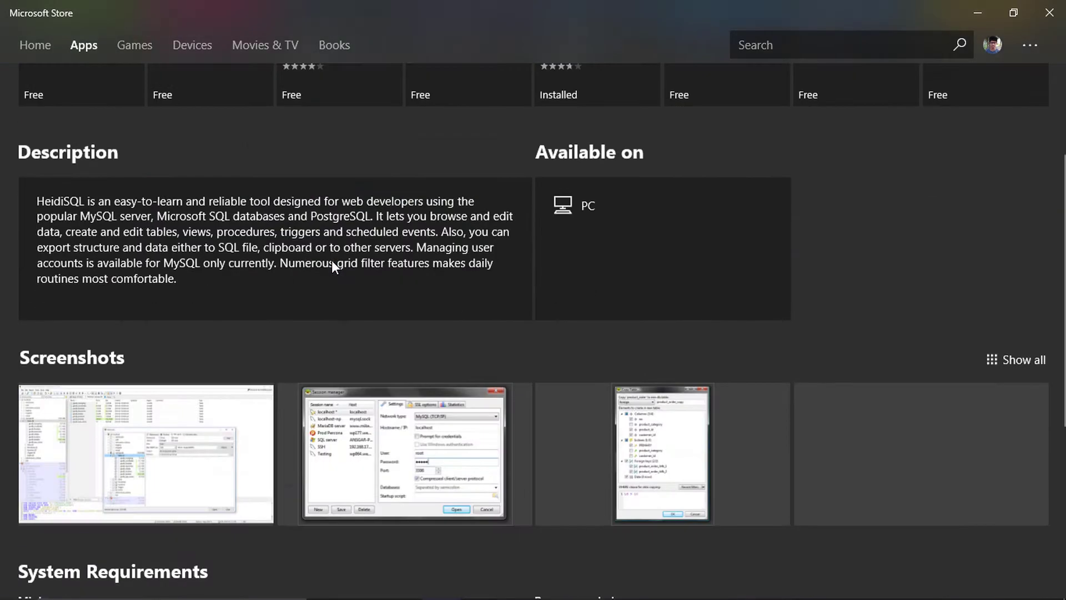
scroll(331, 260, "up", 5)
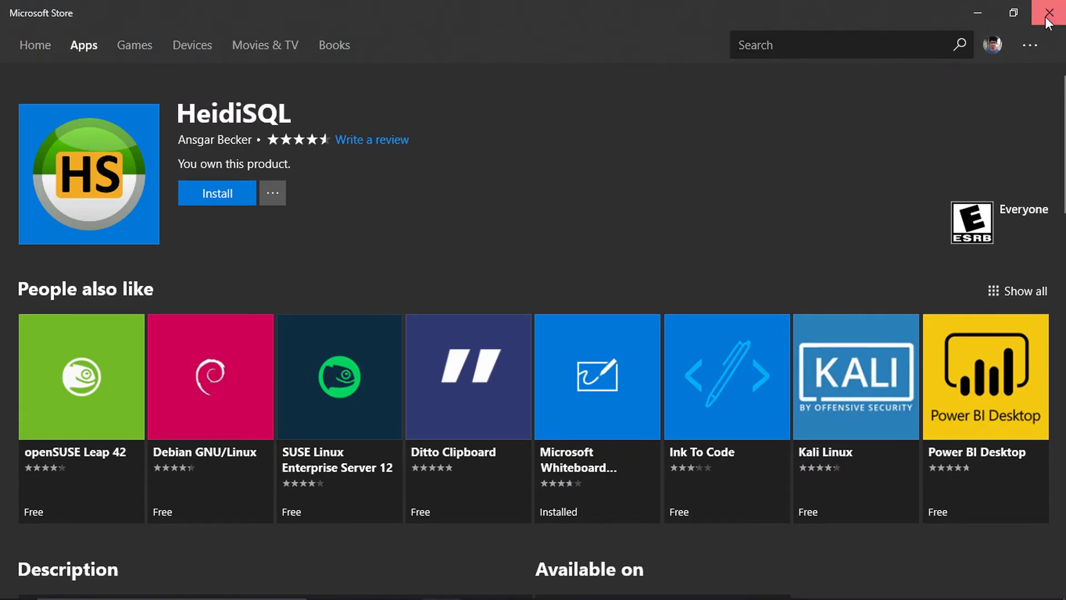
left_click(1050, 12)
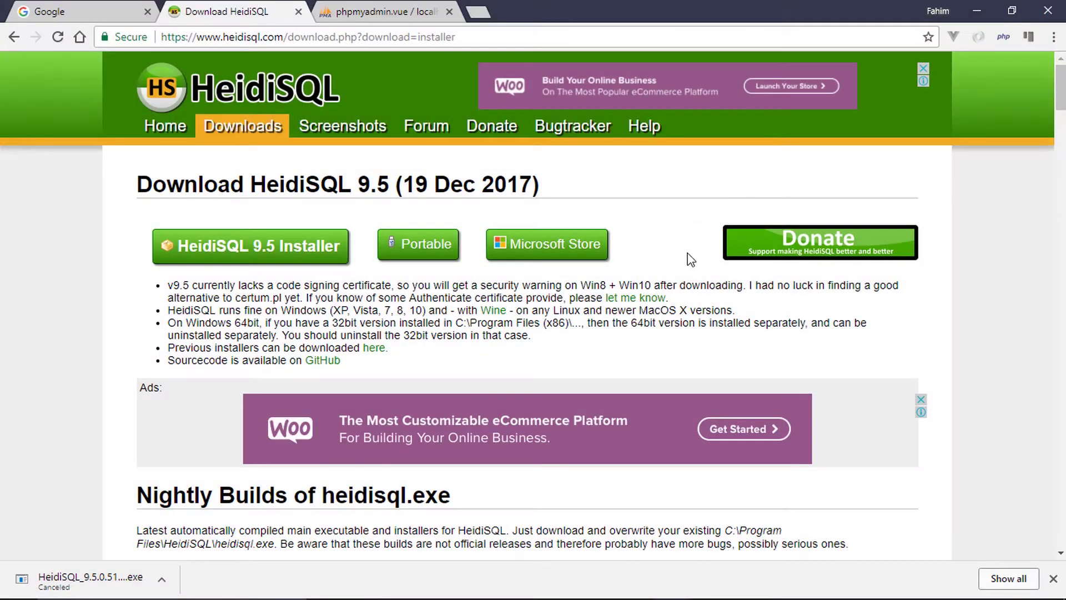
- Leave the browser, search Windows for "heidisql" and launch the HeidiSQL desktop app
left_click(977, 10)
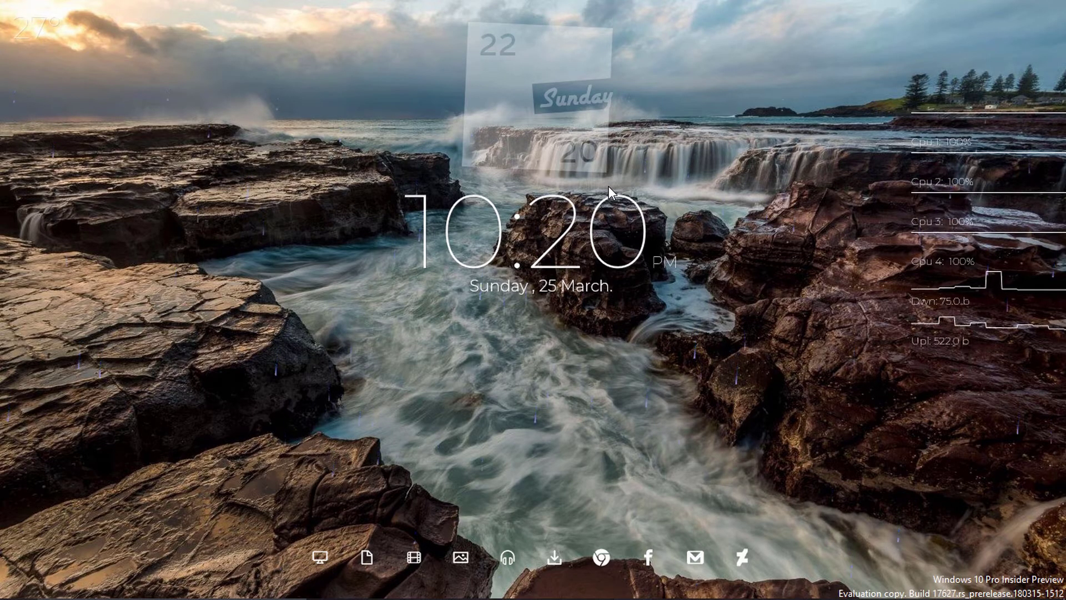
key("super")
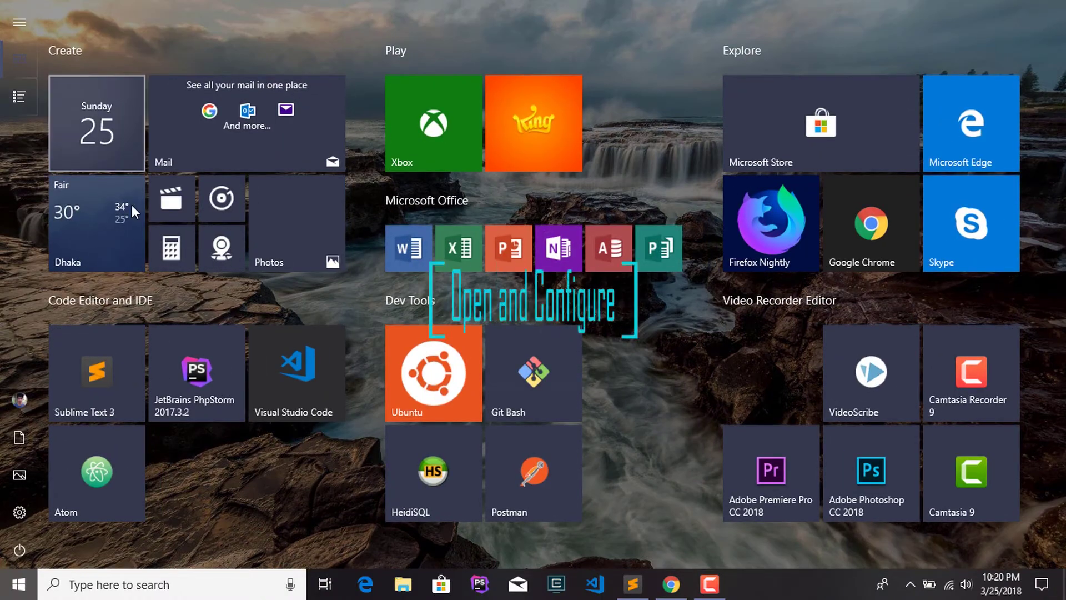
left_click(105, 589)
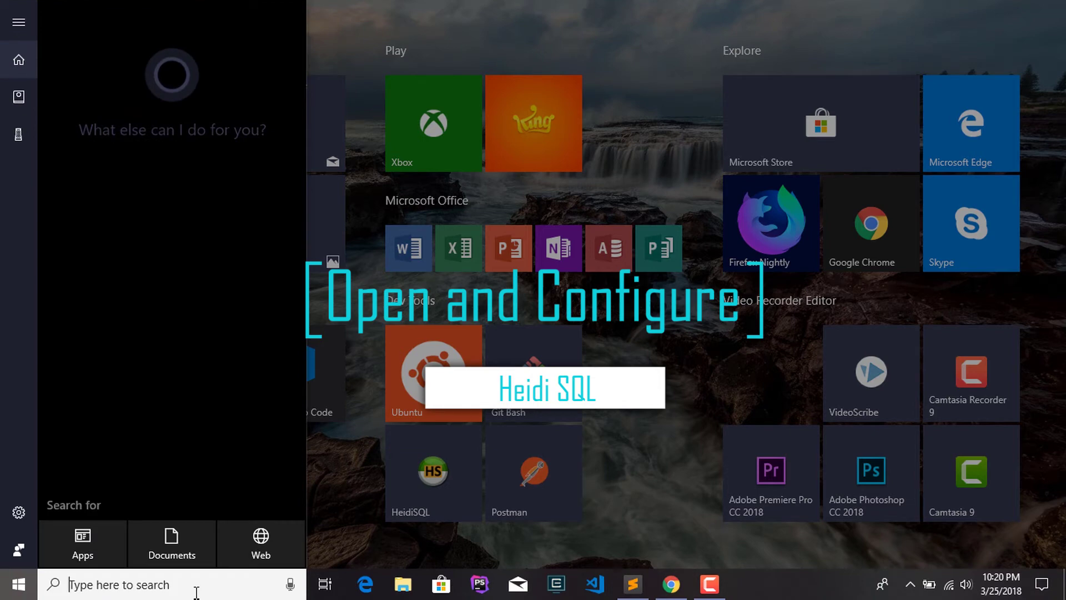
type("heidisql")
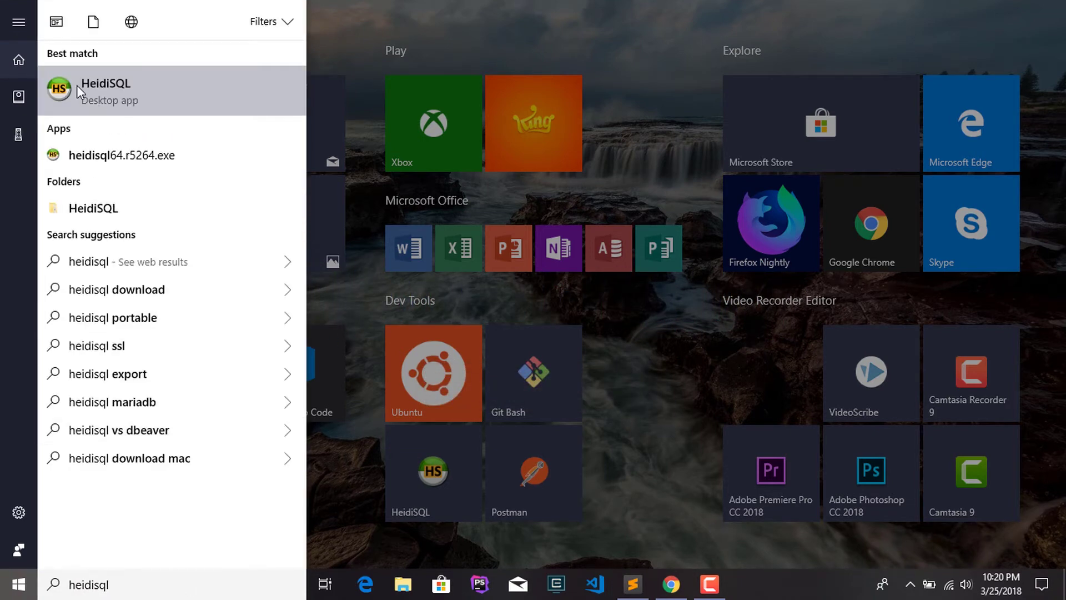
left_click(111, 88)
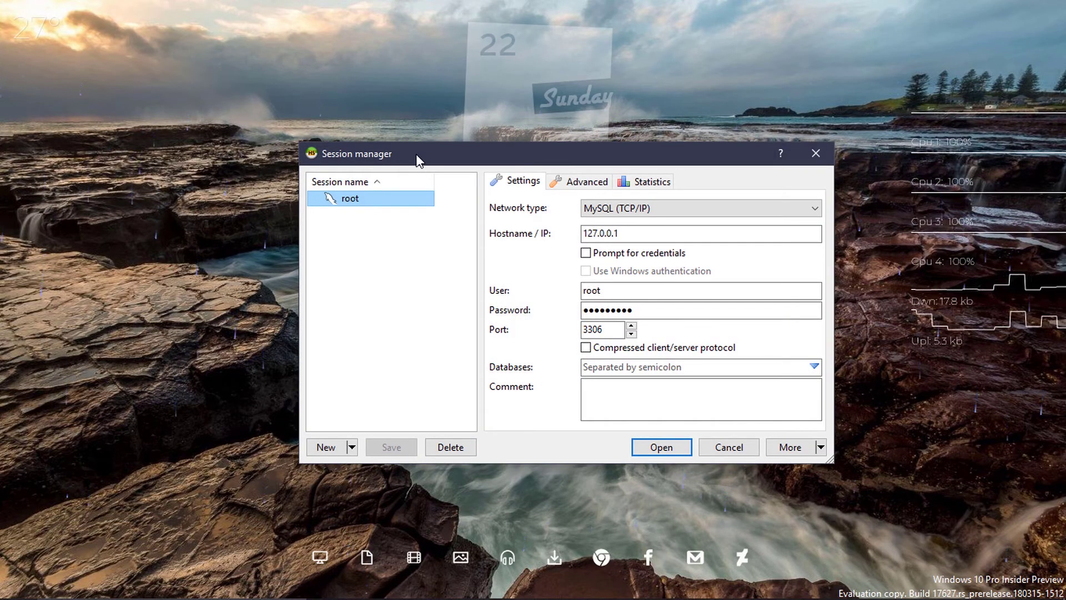
- Review the root session's connection settings in the session manager: hostname, user, password and port
left_click_drag(415, 154, 407, 168)
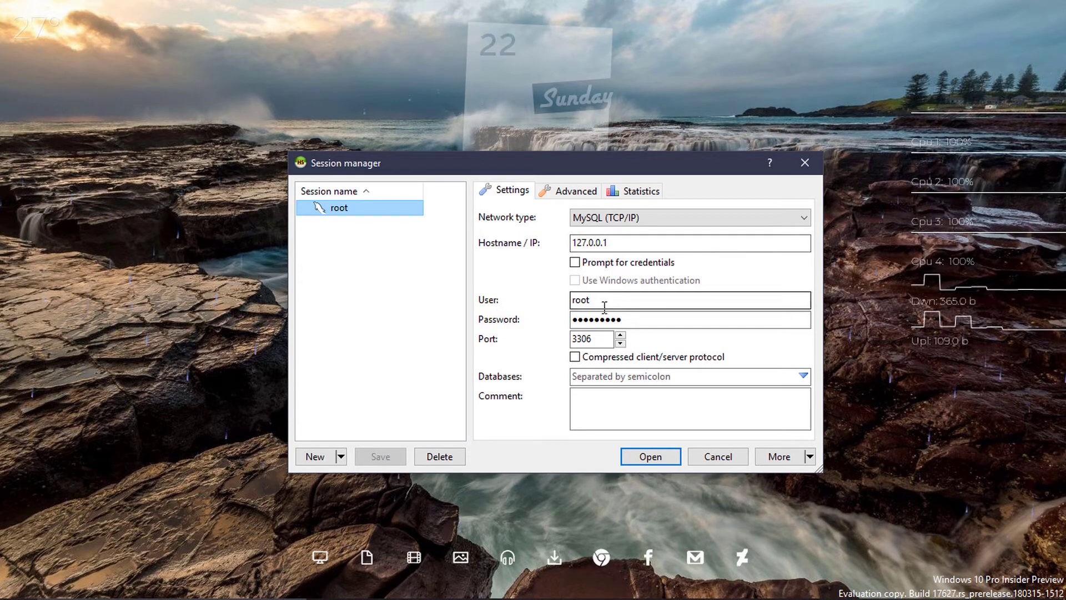
left_click_drag(601, 345, 560, 339)
key("shift+Tab")
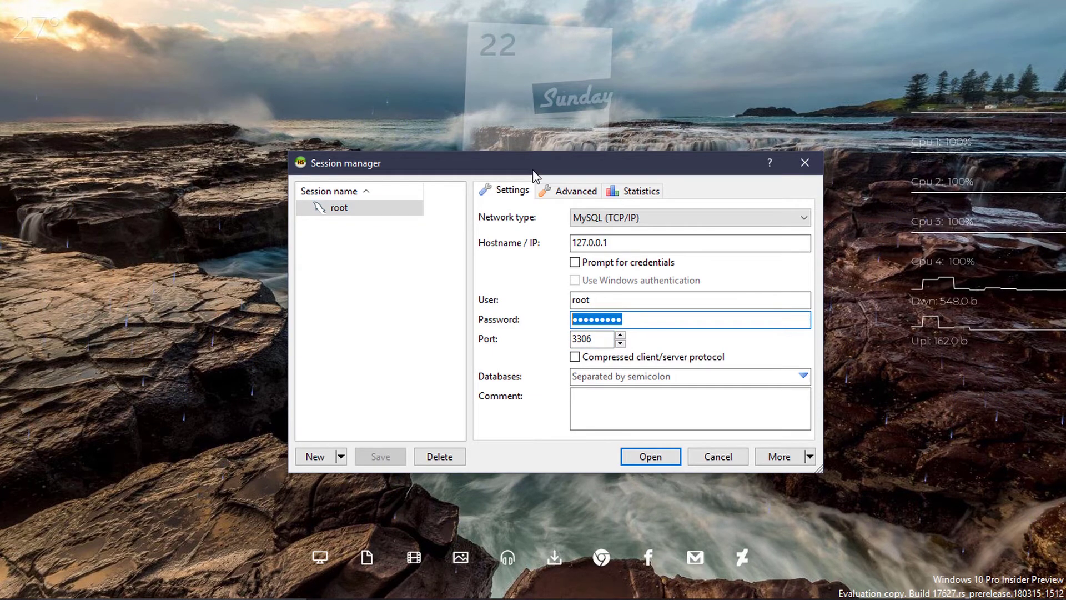
left_click_drag(531, 168, 528, 158)
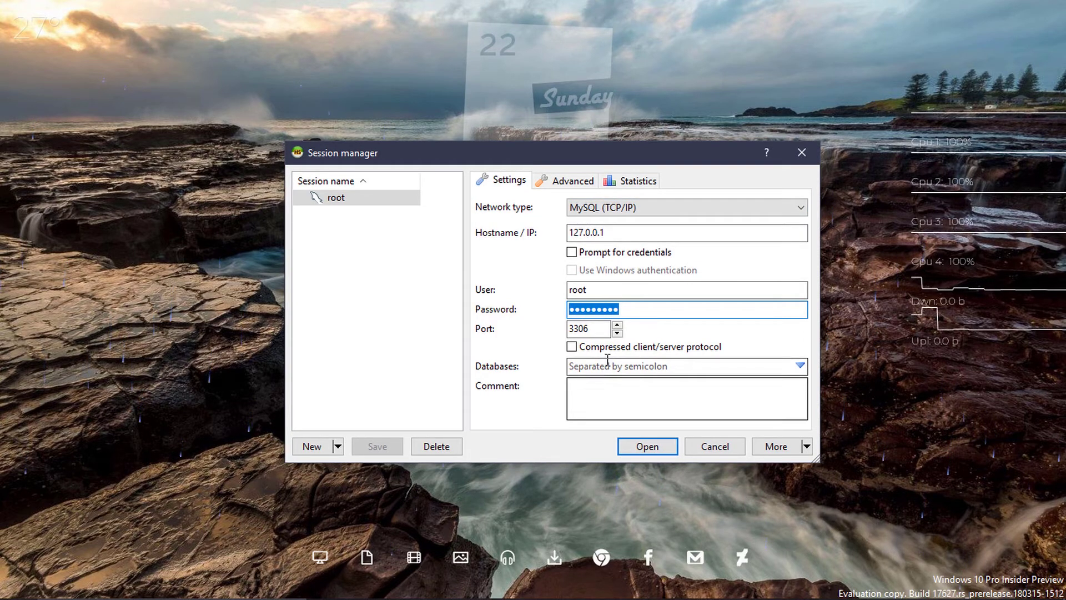
left_click_drag(628, 236, 538, 234)
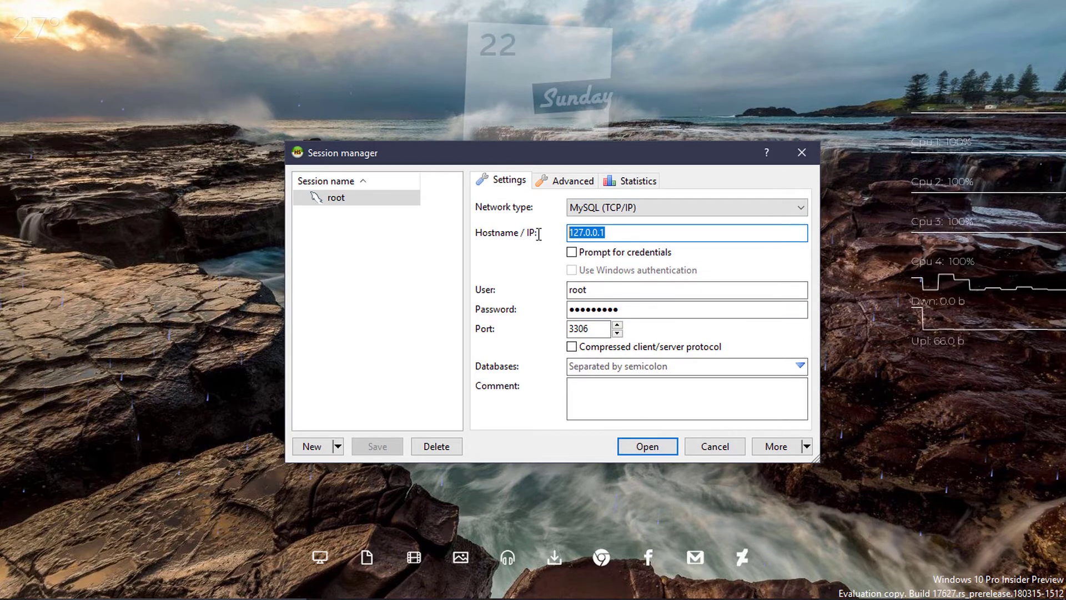
left_click(589, 233)
left_click_drag(605, 290, 547, 288)
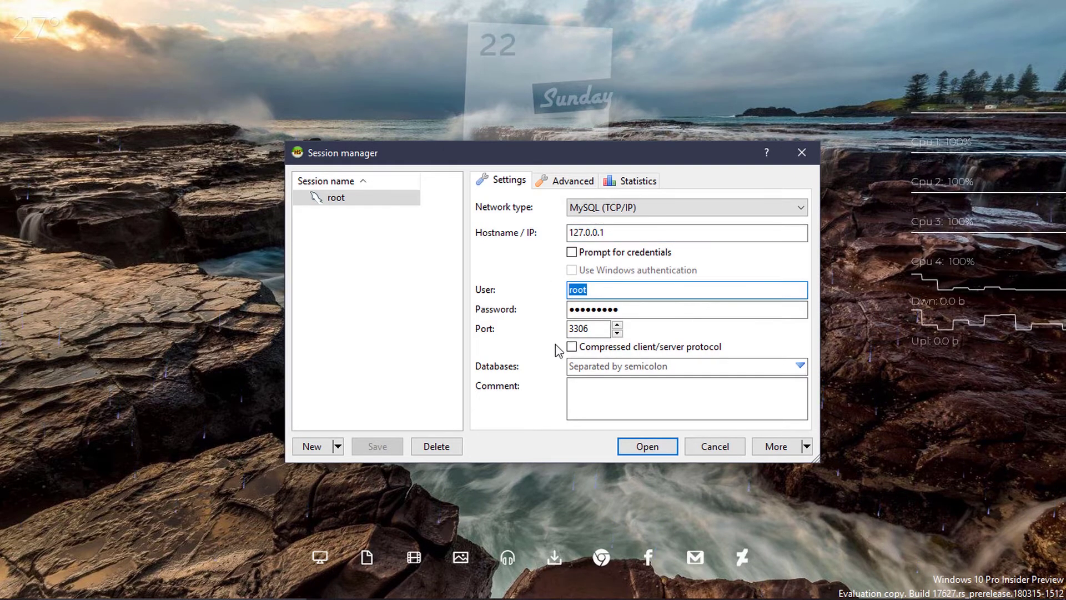
left_click_drag(616, 310, 554, 303)
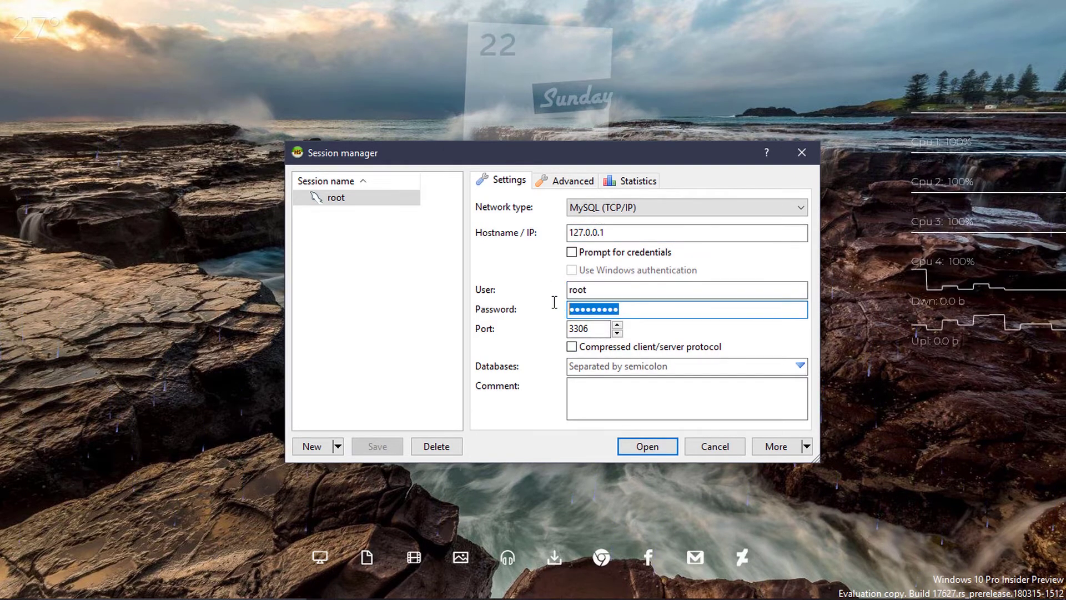
double_click(582, 332)
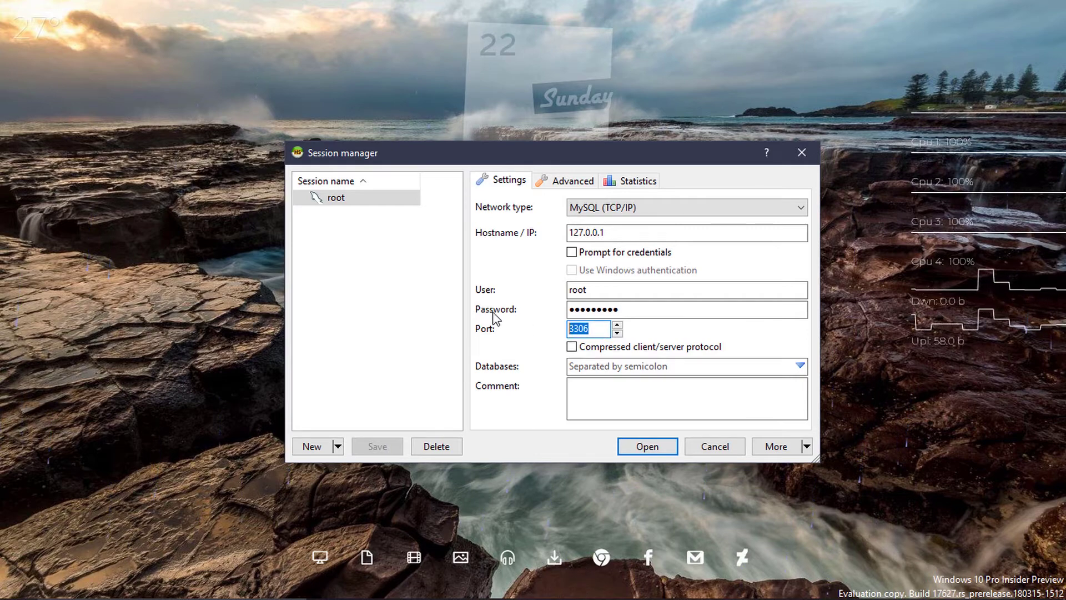
left_click(339, 203)
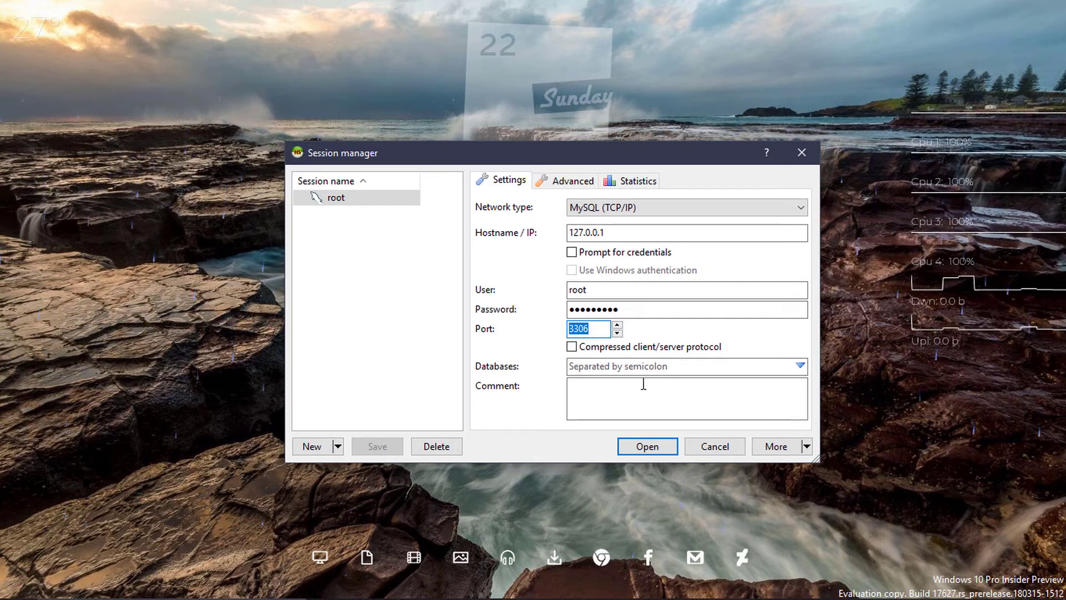
- Open the root session, collapse the authapp database and show the server's list of databases
left_click(638, 447)
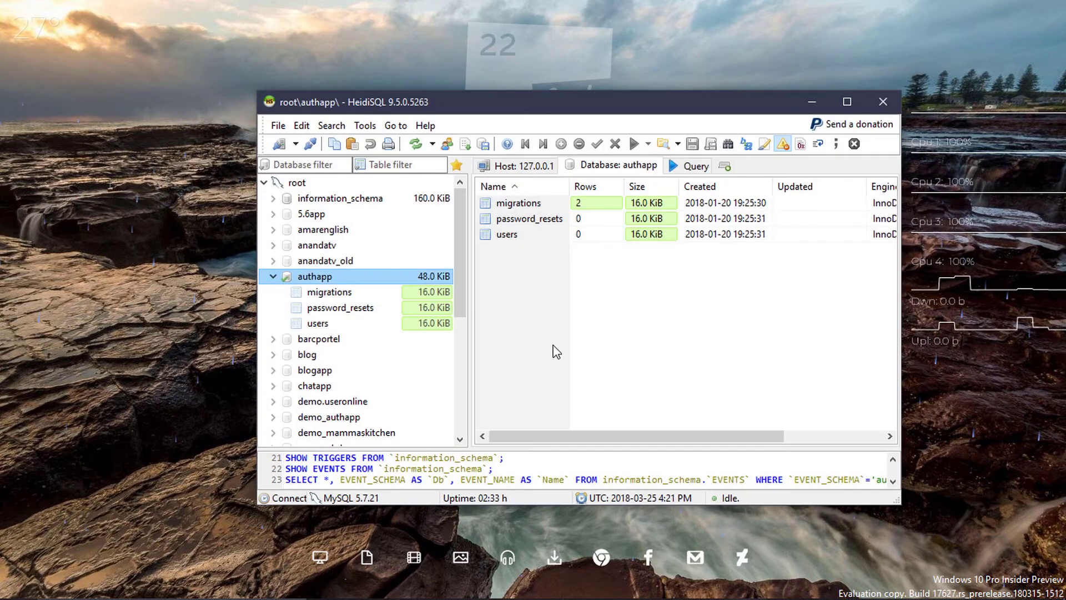
left_click_drag(455, 110, 402, 109)
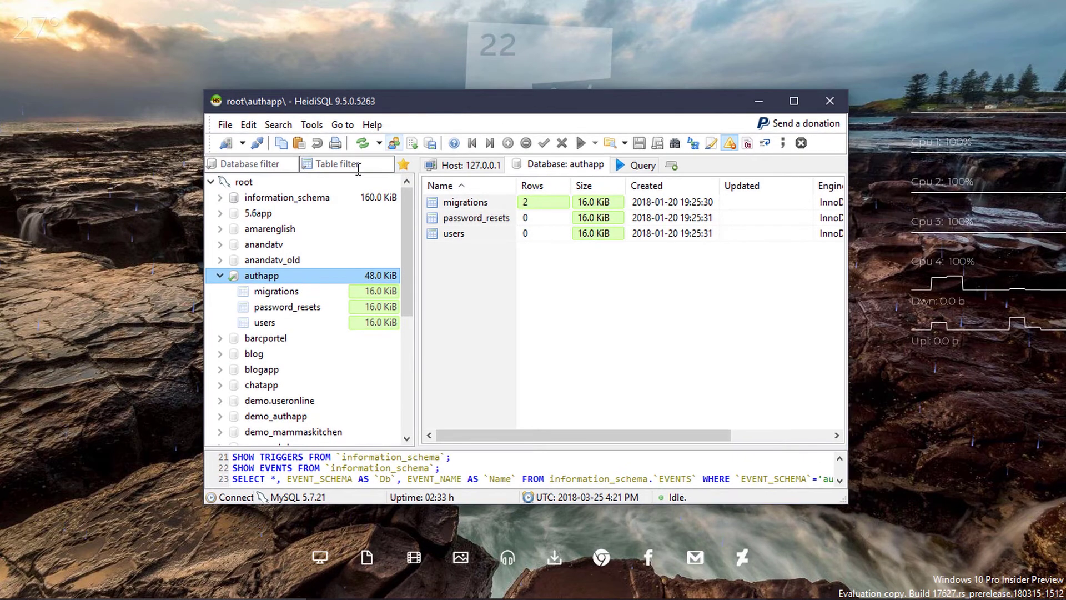
left_click(239, 182)
left_click(219, 275)
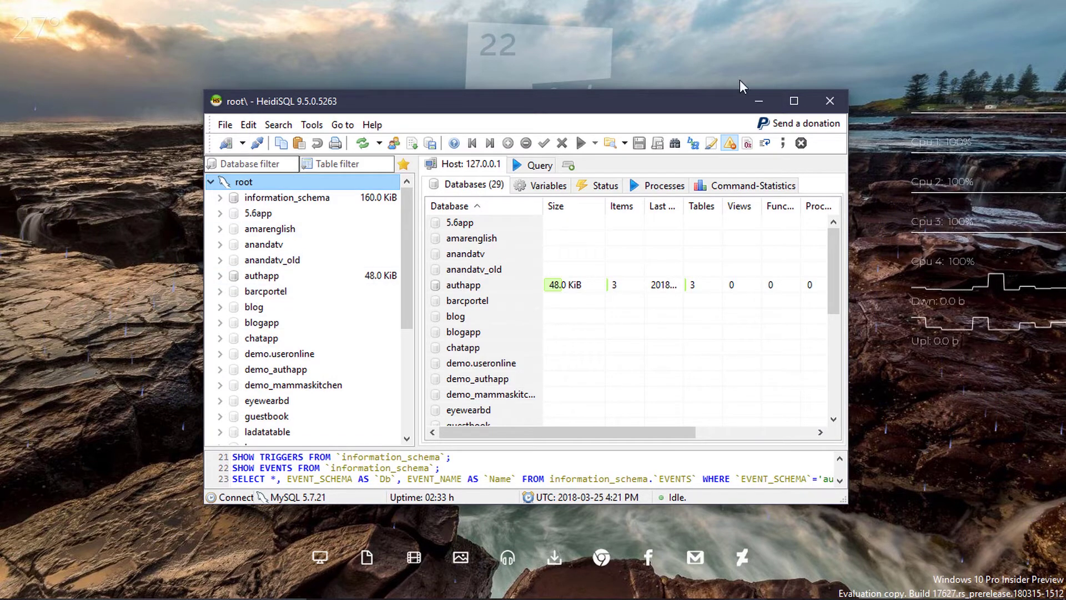
mouse_move(459, 110)
left_mouse_down()
mouse_move(444, 117)
mouse_move(461, 118)
left_mouse_up()
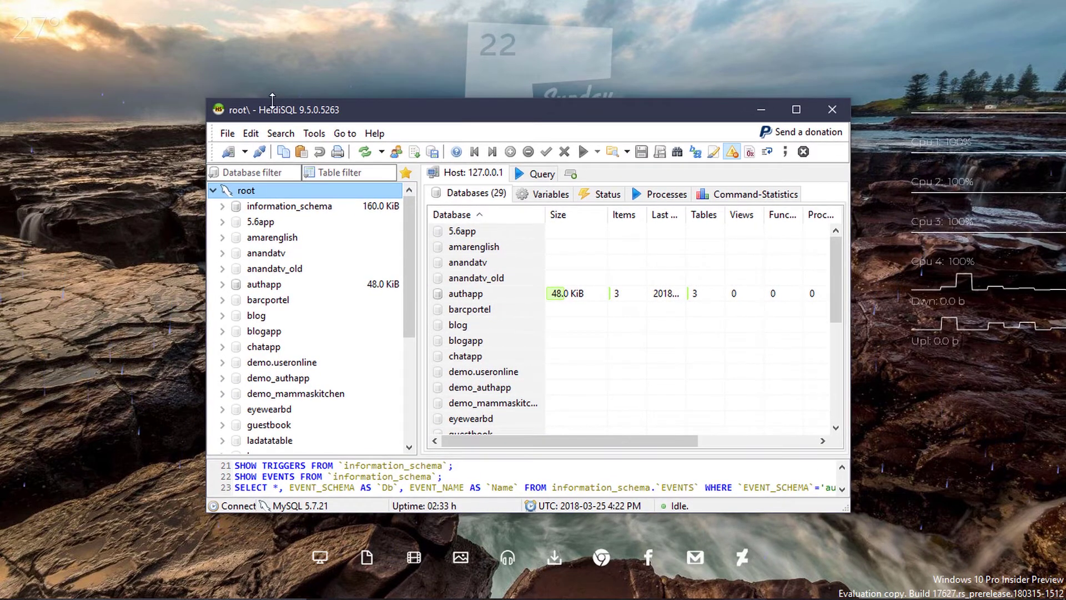
right_click(95, 112)
left_click(373, 112)
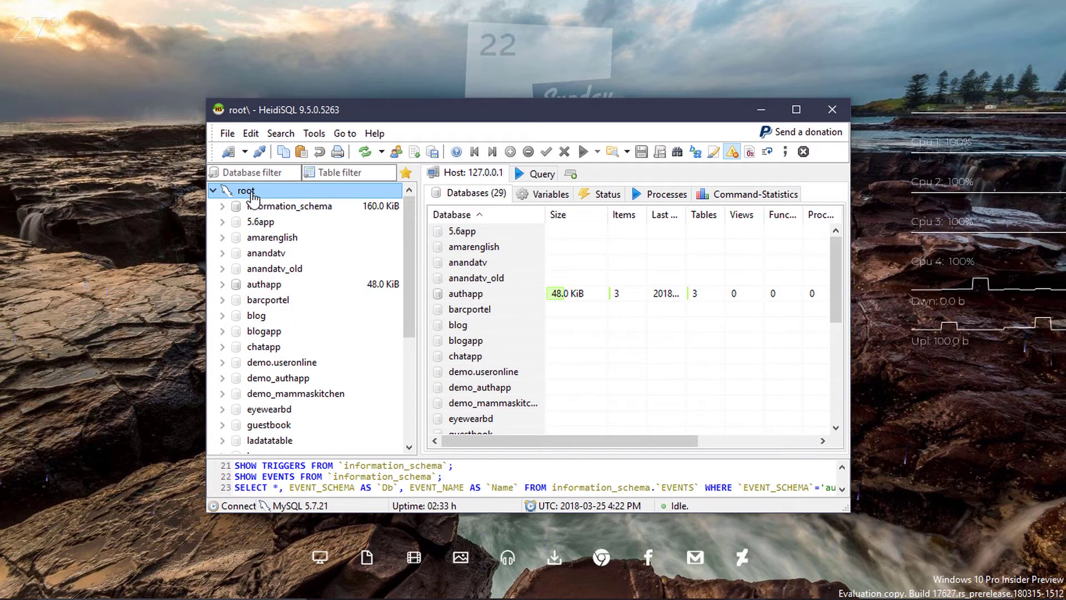
- Create a new database named testapp on the root server with the utf8_general_ci collation
right_click(252, 192)
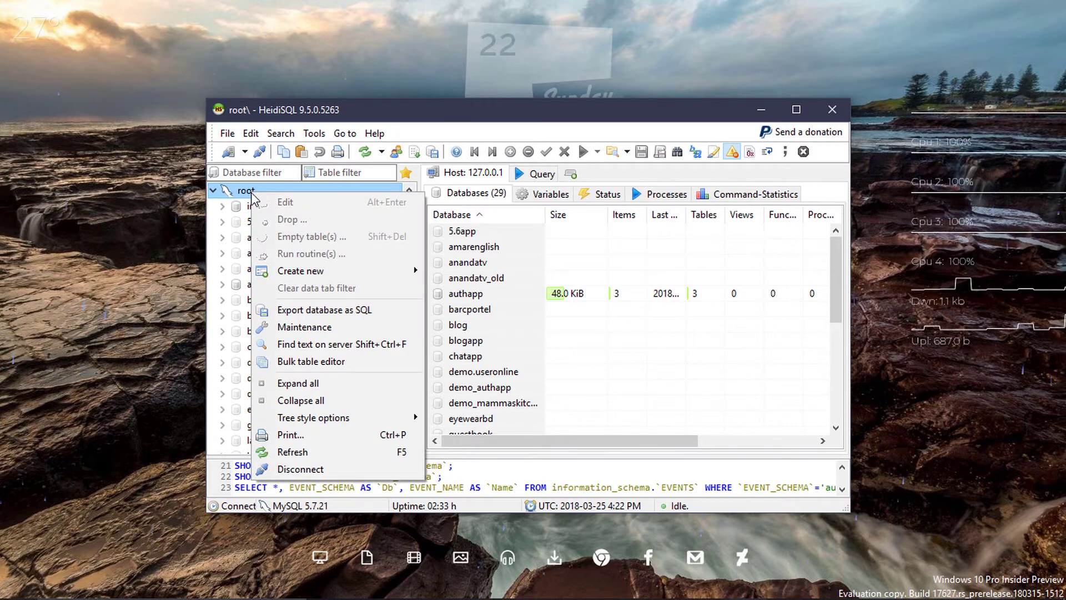
mouse_move(285, 276)
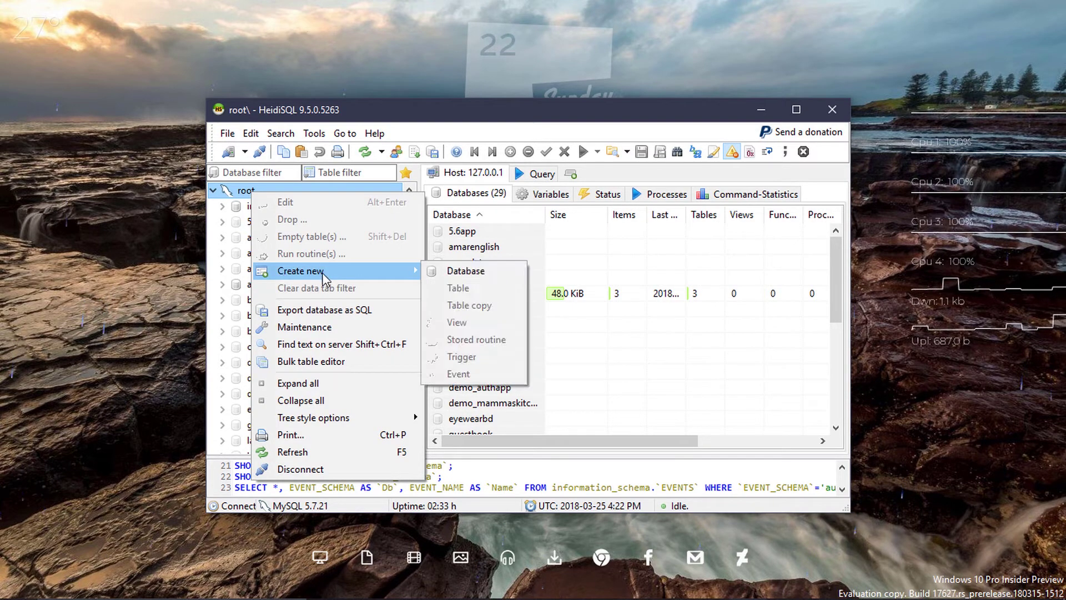
left_click(456, 272)
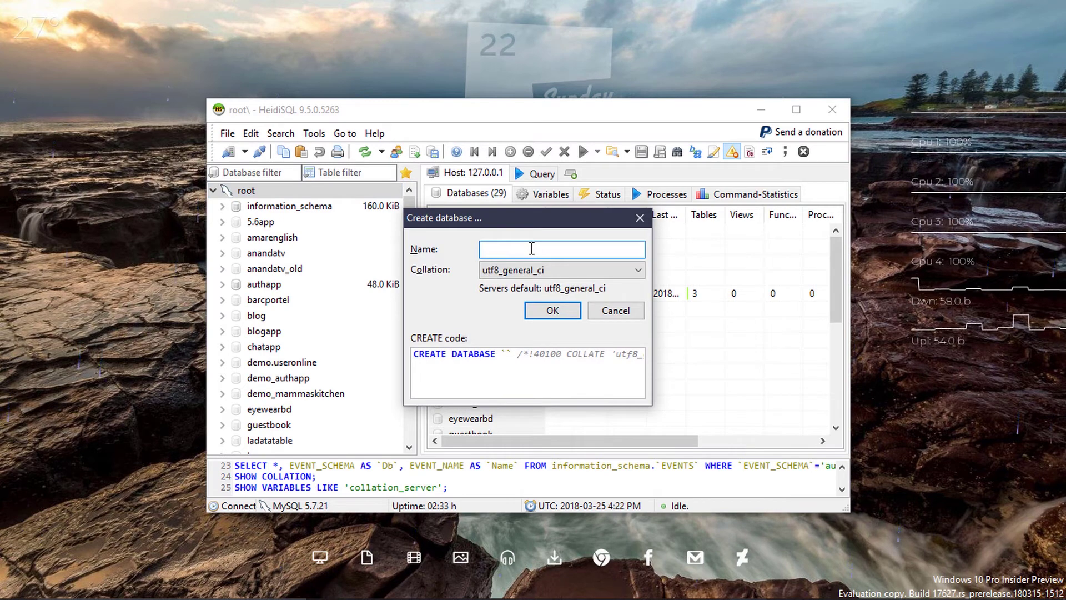
type("testapp")
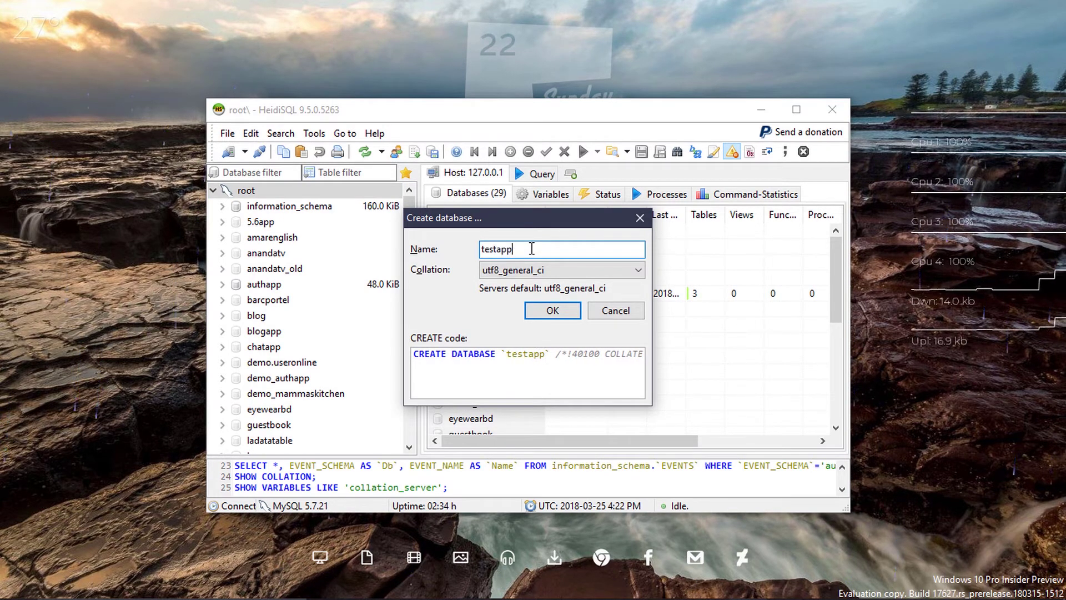
left_click(551, 311)
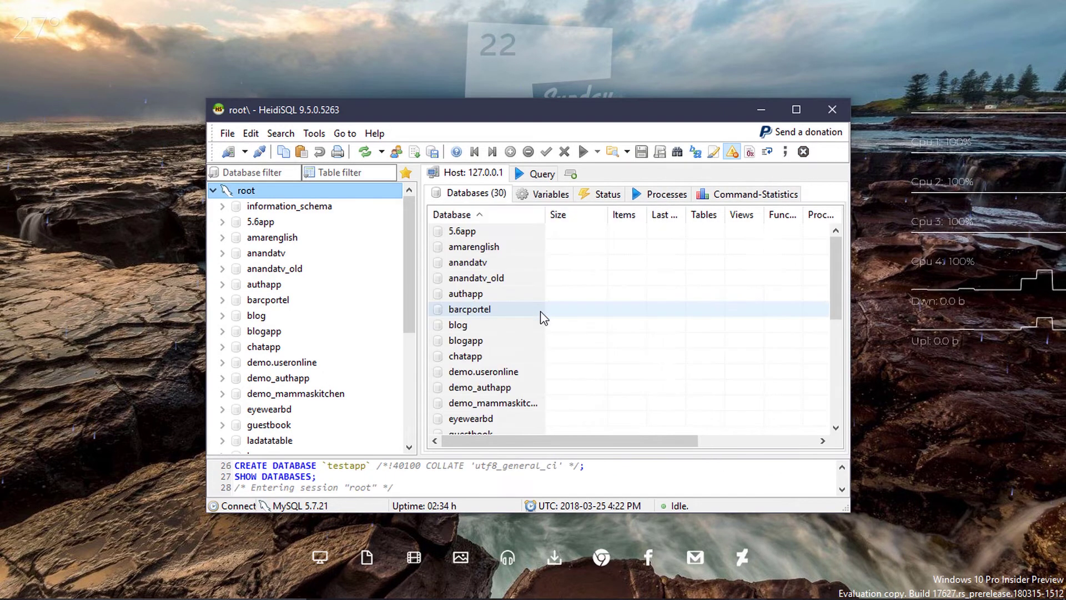
- Find the testapp database in the database tree and select it
scroll(372, 309, "down", 4)
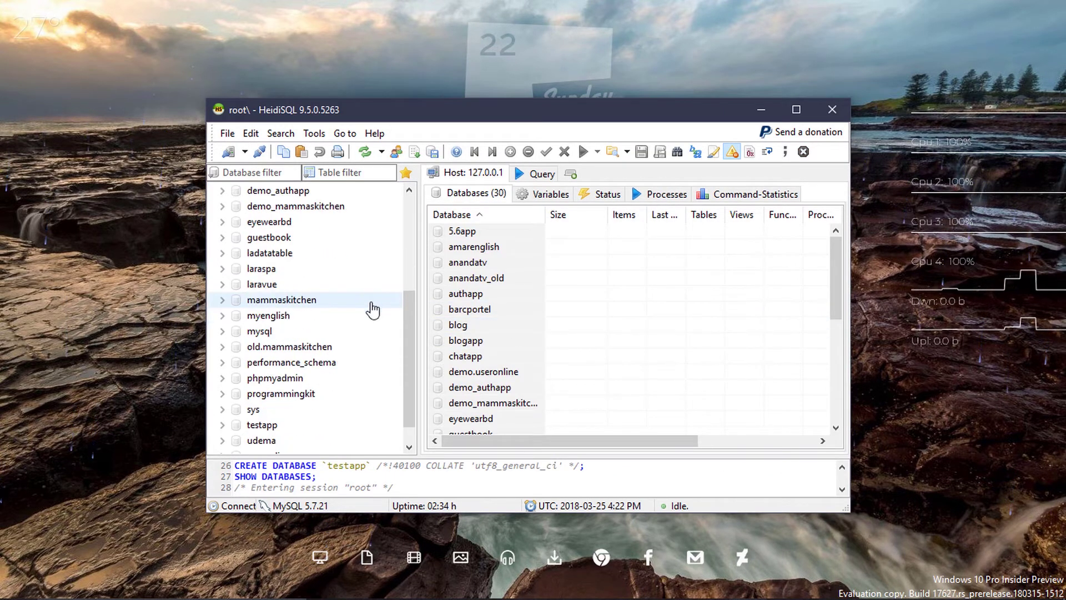
scroll(372, 309, "down", 1)
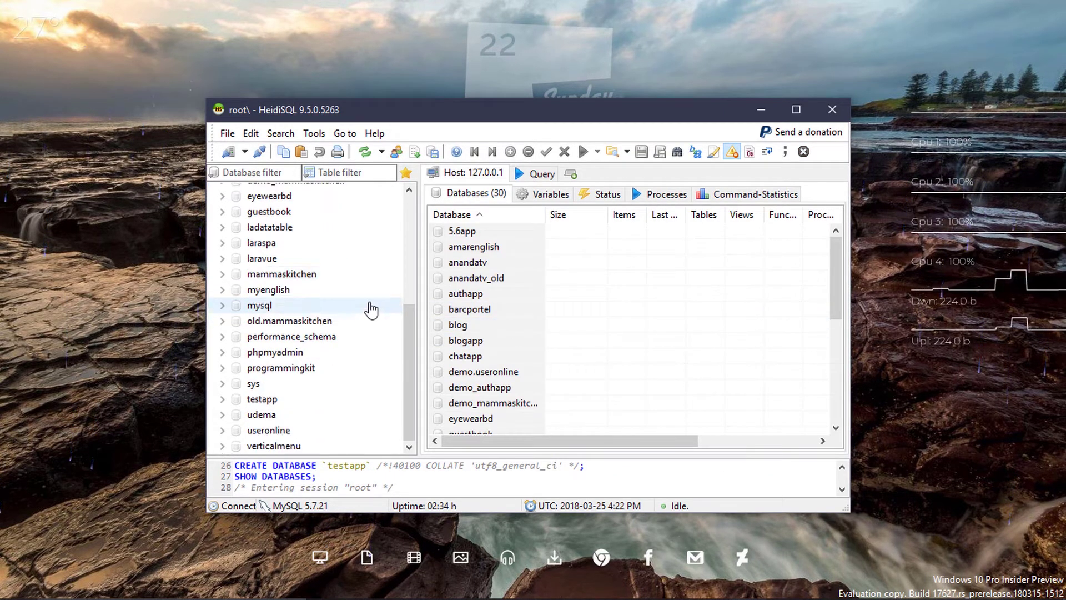
left_click(261, 403)
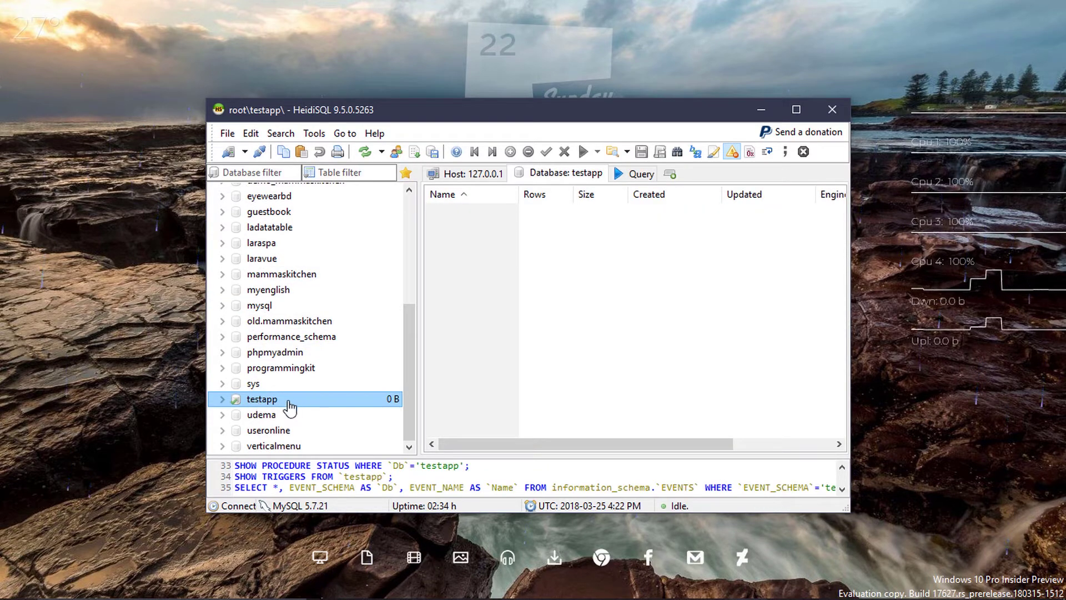
- Start a new table in the testapp database and enter "table" as its name
left_click(229, 399)
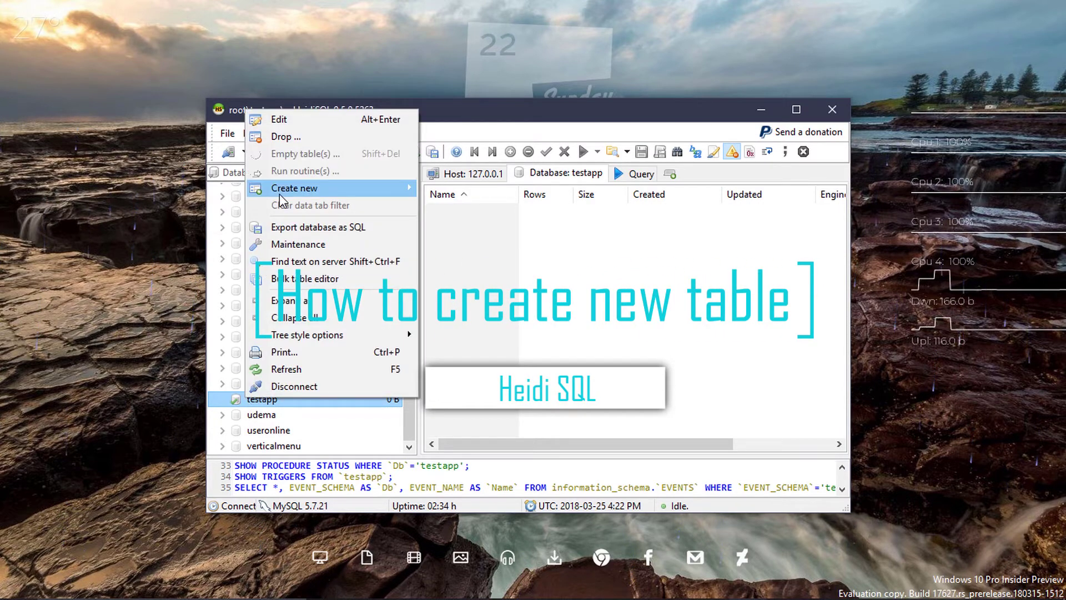
mouse_move(279, 190)
left_click(451, 207)
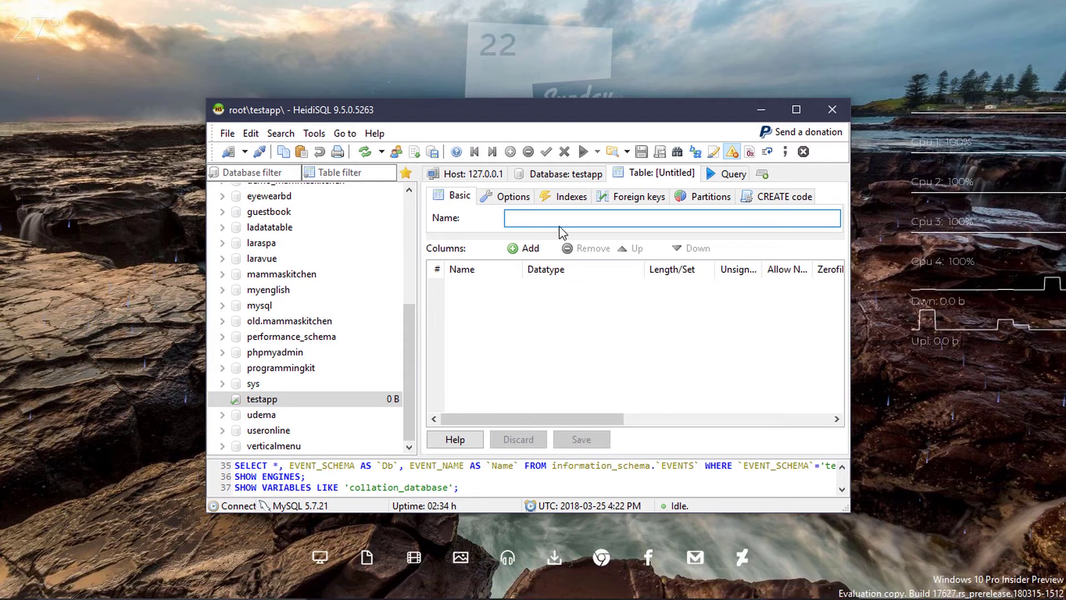
type("table")
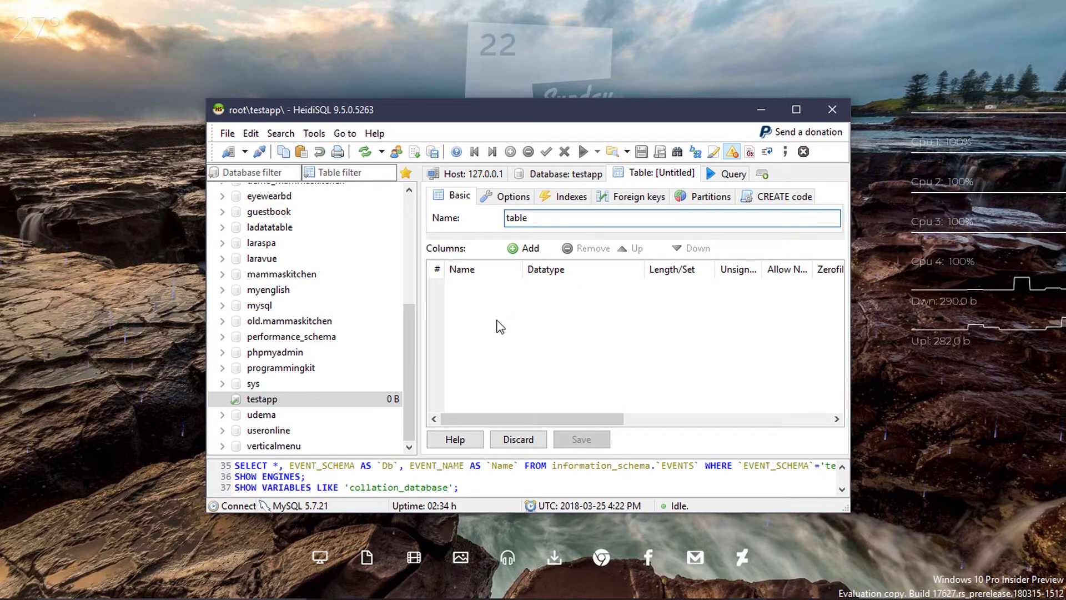
left_click(500, 327)
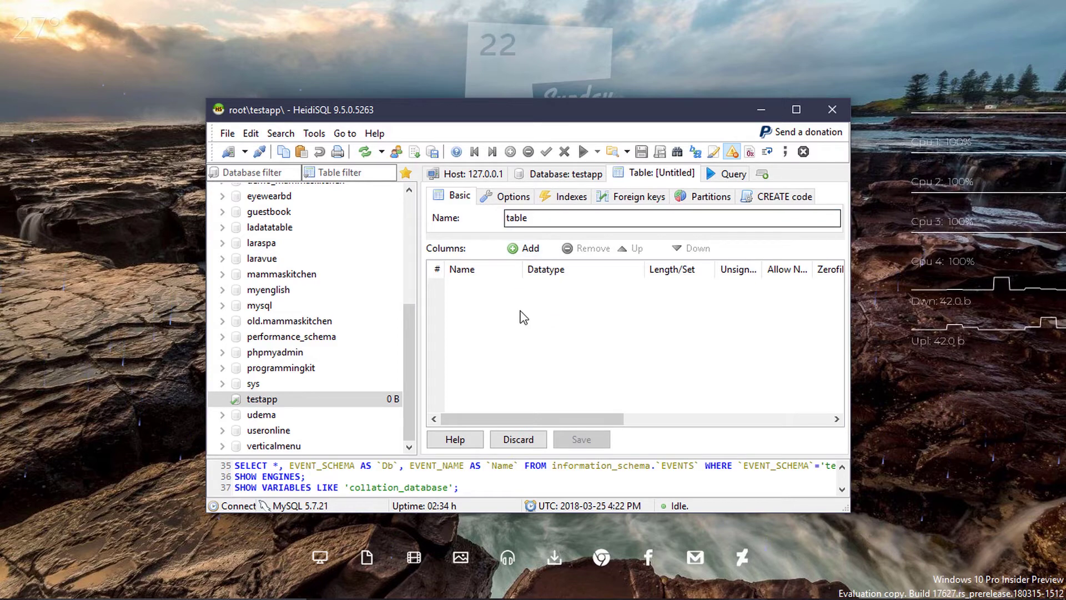
- Add an INT column named id to the new table and save the table
left_click(522, 249)
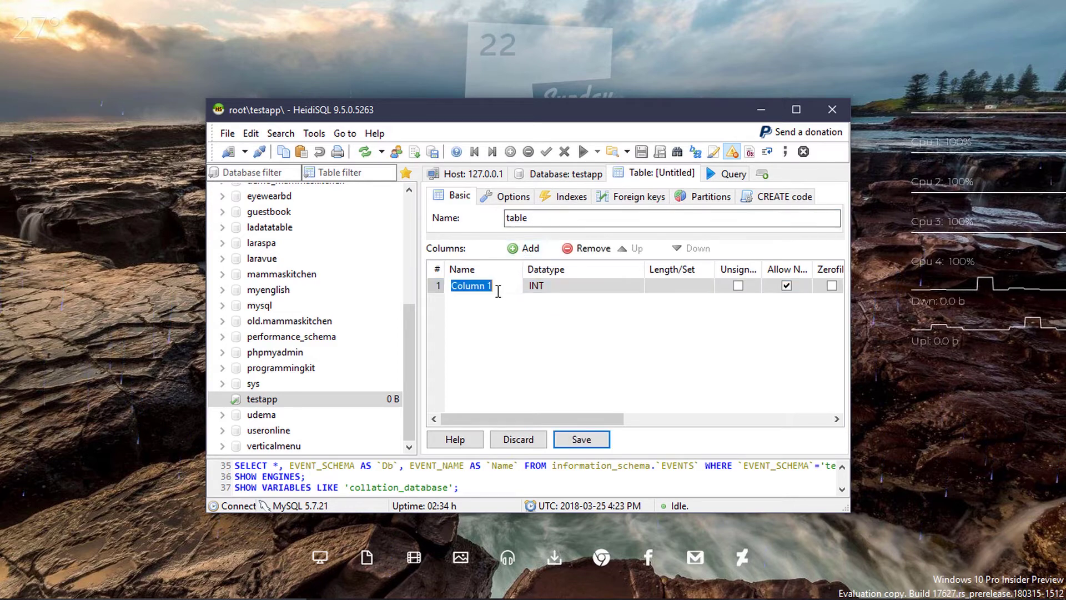
type("id")
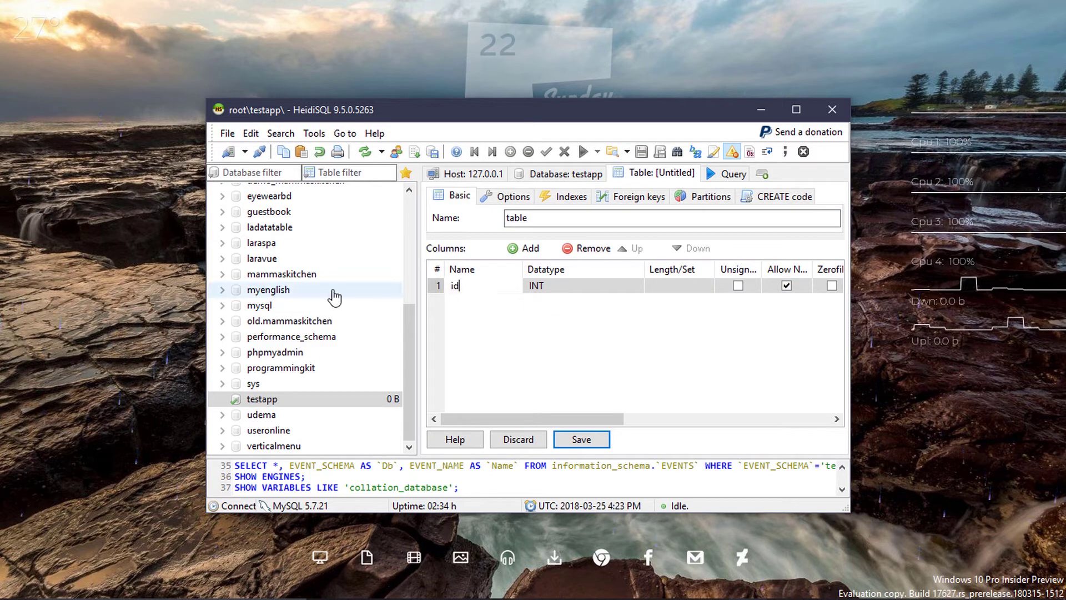
key("Tab")
mouse_move(653, 314)
left_mouse_down()
mouse_move(661, 452)
mouse_move(641, 309)
left_mouse_up()
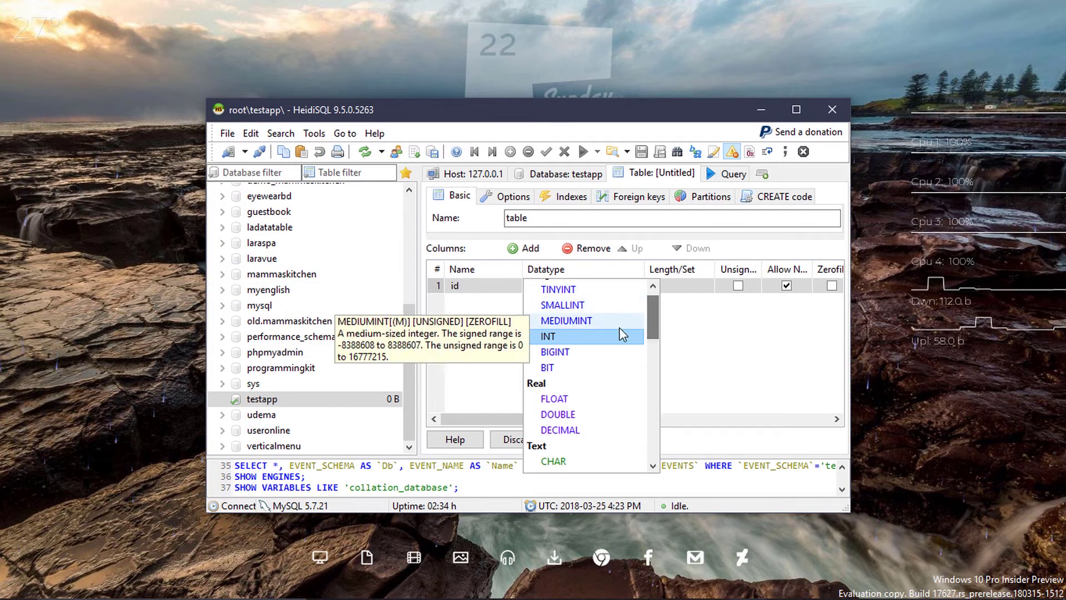
left_click(603, 339)
left_click_drag(608, 419, 676, 423)
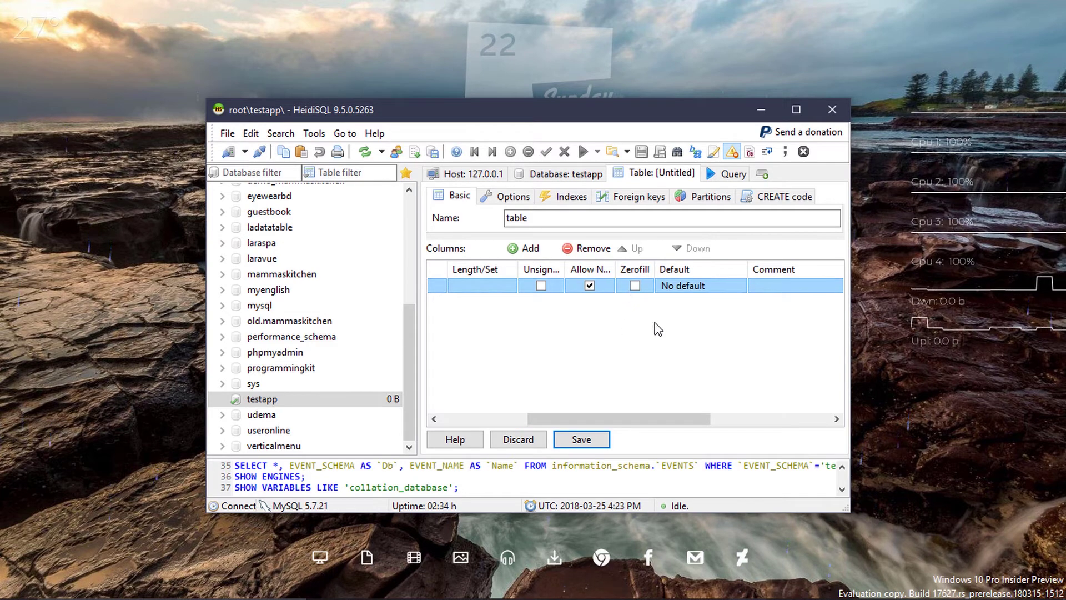
left_click_drag(592, 420, 468, 401)
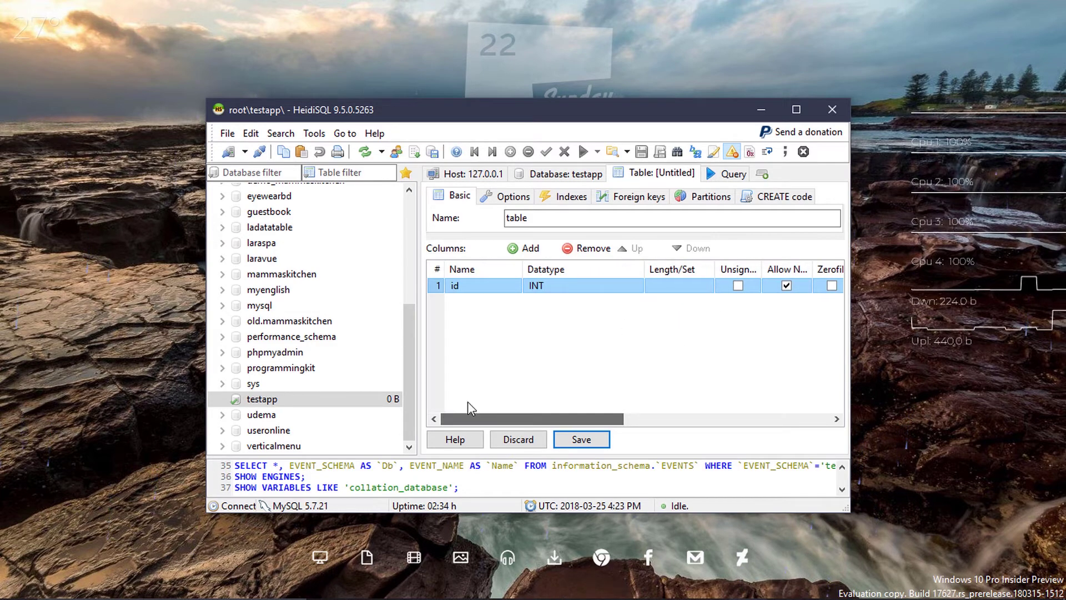
left_click(583, 442)
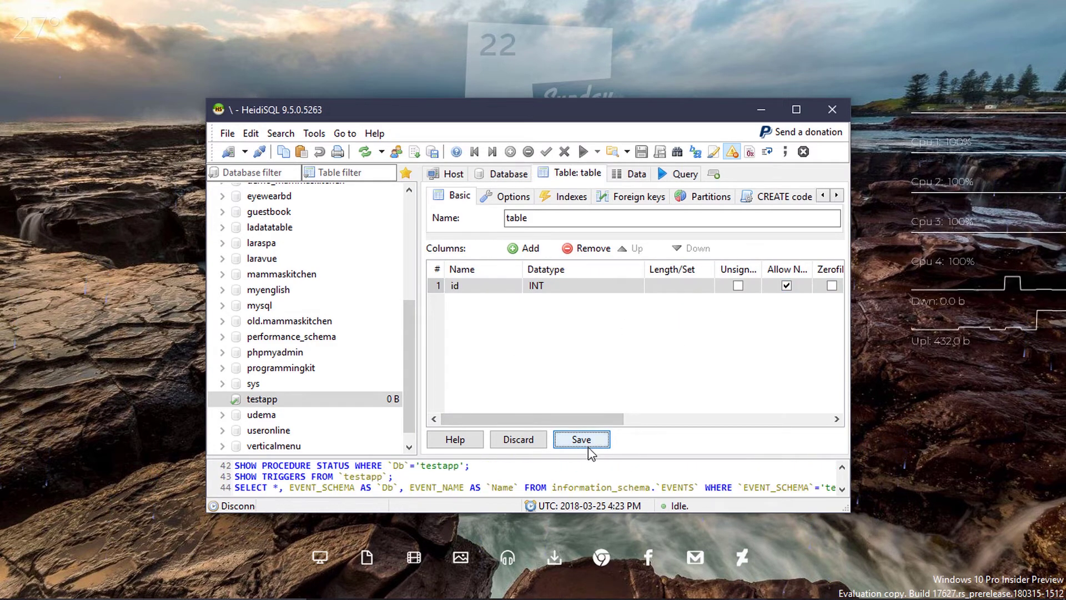
- Select the new table under testapp in the database tree and display its data
scroll(333, 402, "down", 1)
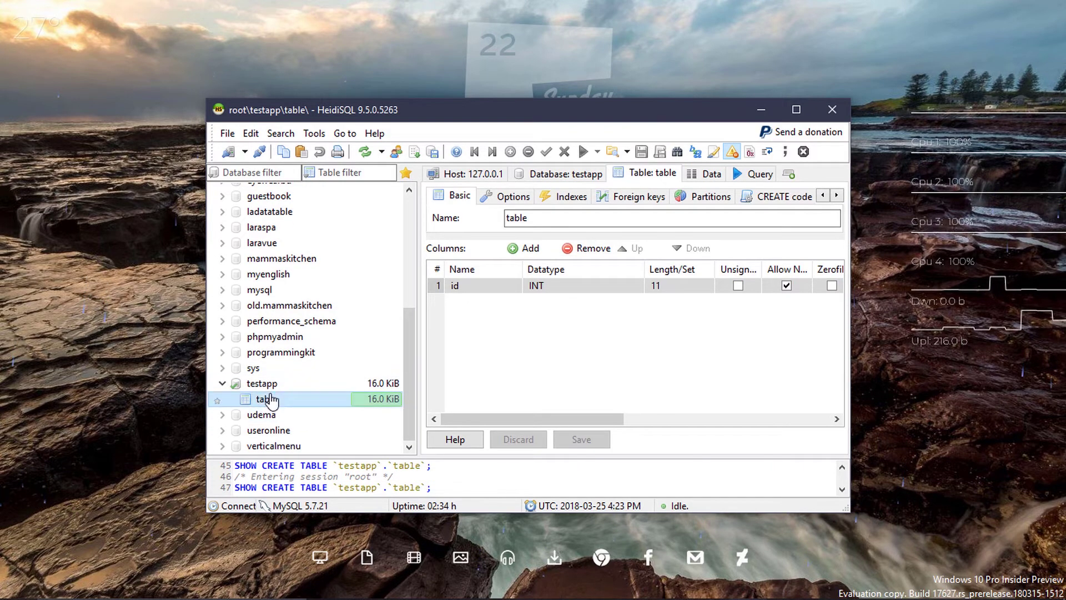
left_click(275, 400)
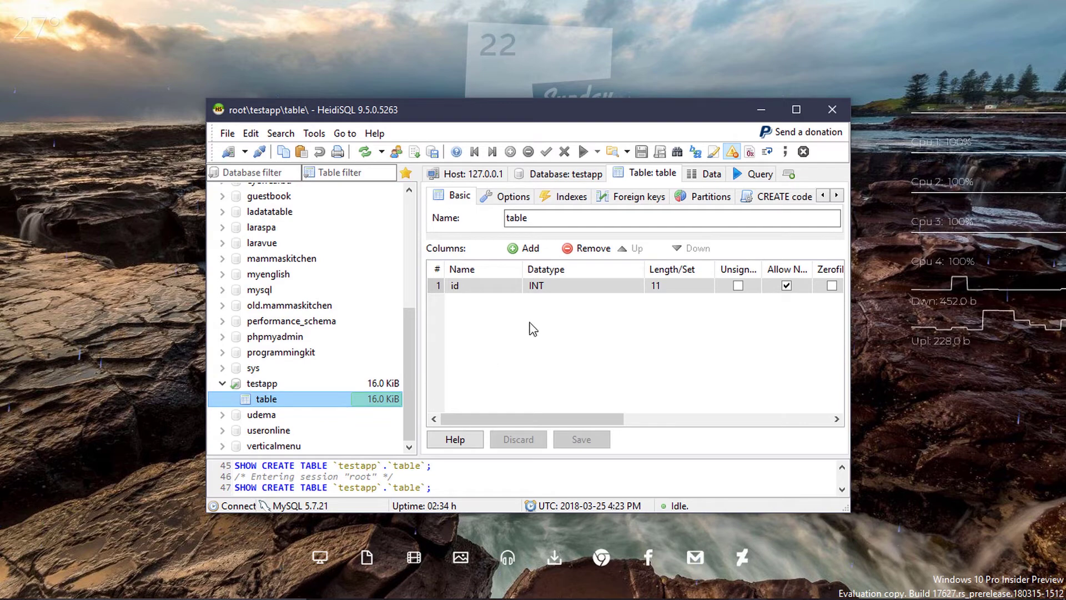
left_click(638, 174)
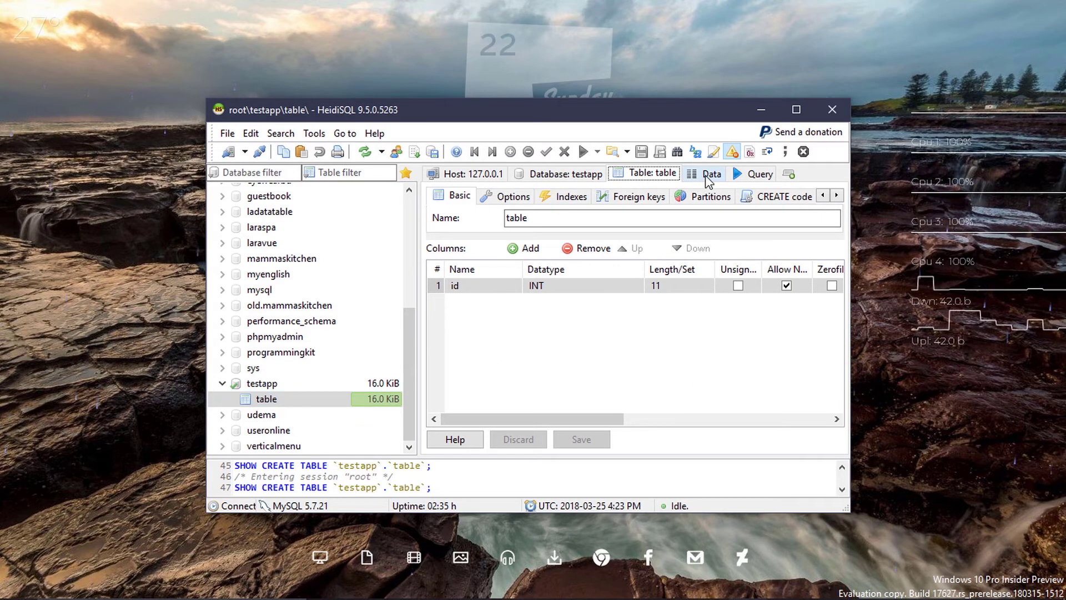
left_click(708, 176)
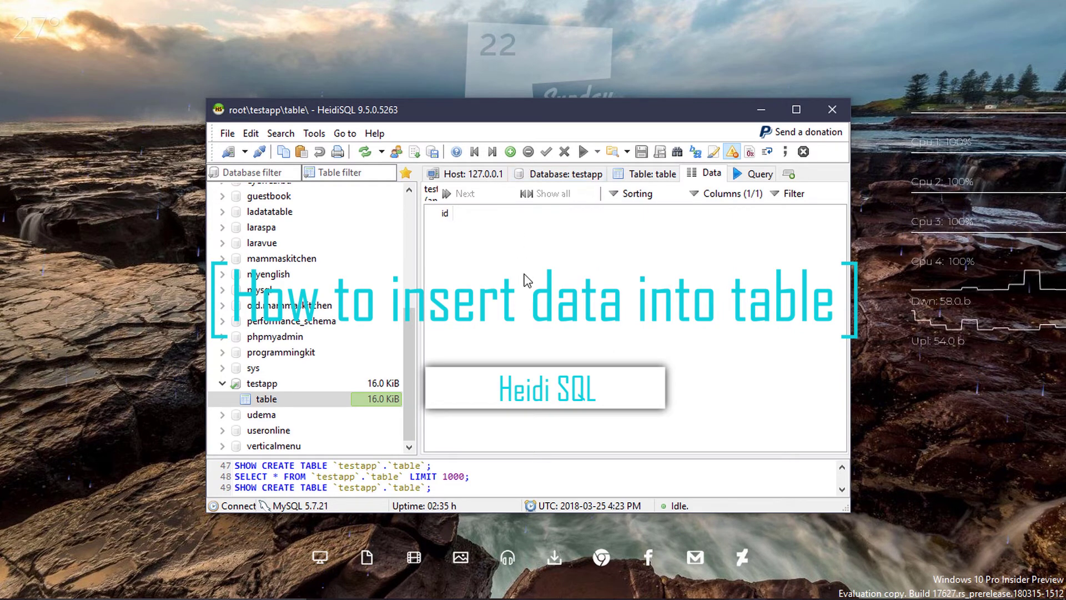
left_click(710, 173)
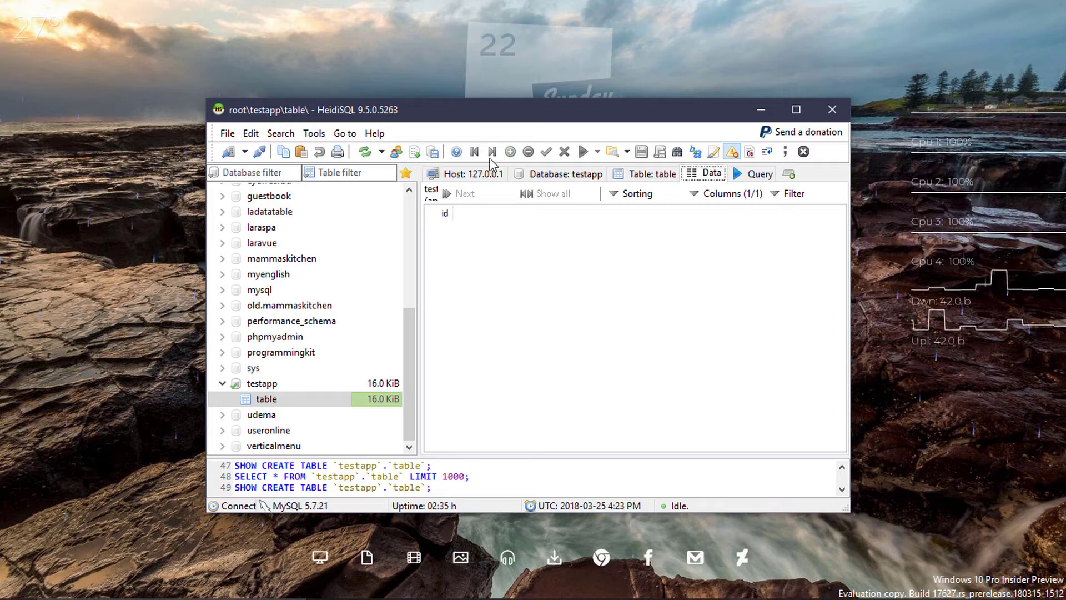
left_click(508, 244)
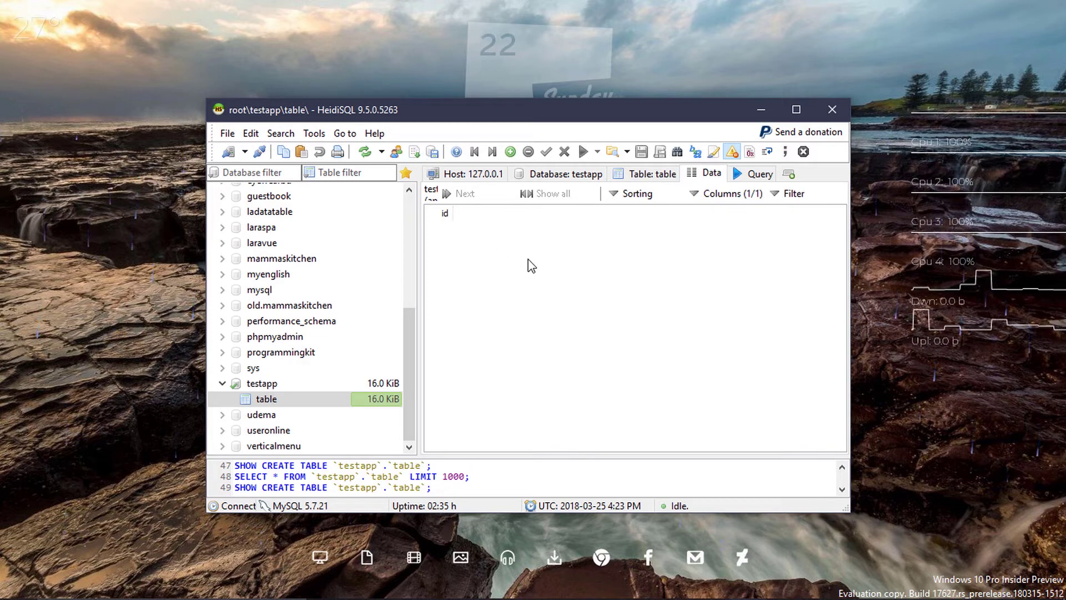
- Insert a first row into the table with the id value 1
left_click(509, 153)
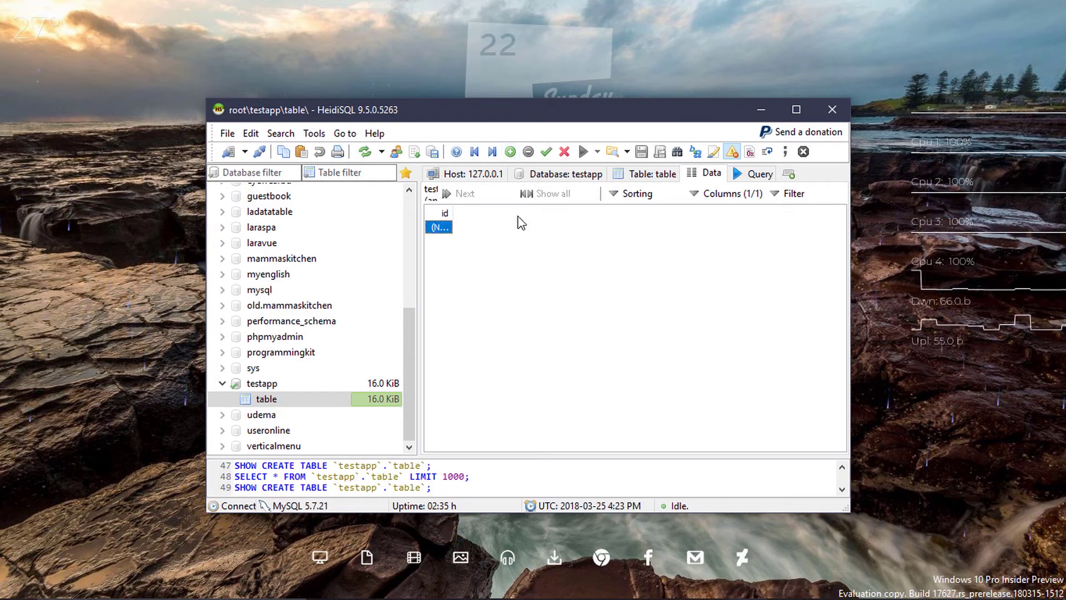
double_click(442, 227)
key("Escape")
key("Escape")
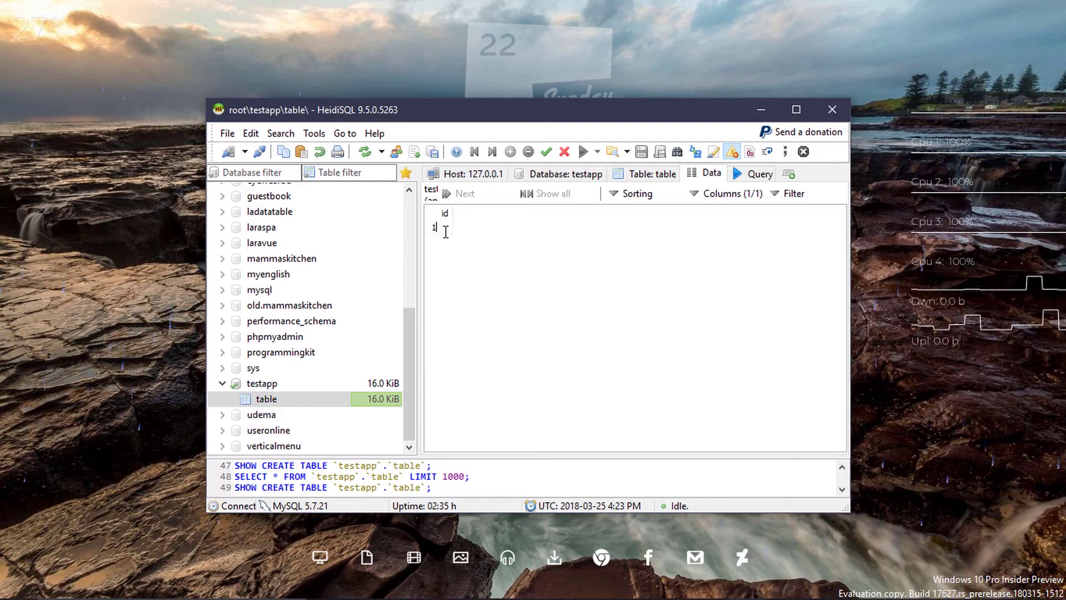
key("Return")
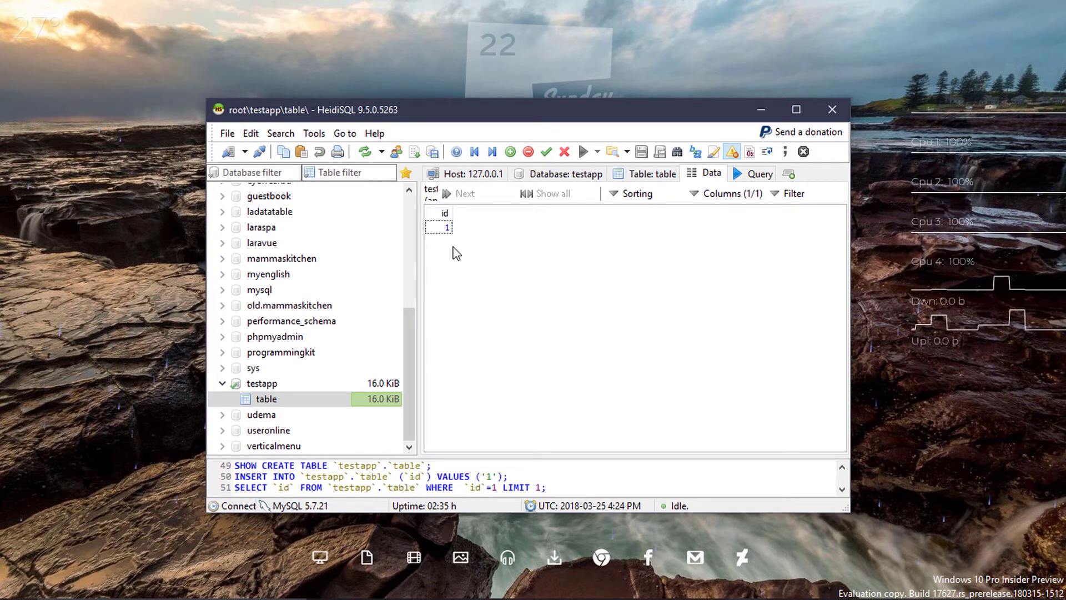
- Add a second row to the table, also with the id value 1, and post it
left_click(509, 153)
type("1")
key("Return")
left_click(445, 228)
left_click(479, 309)
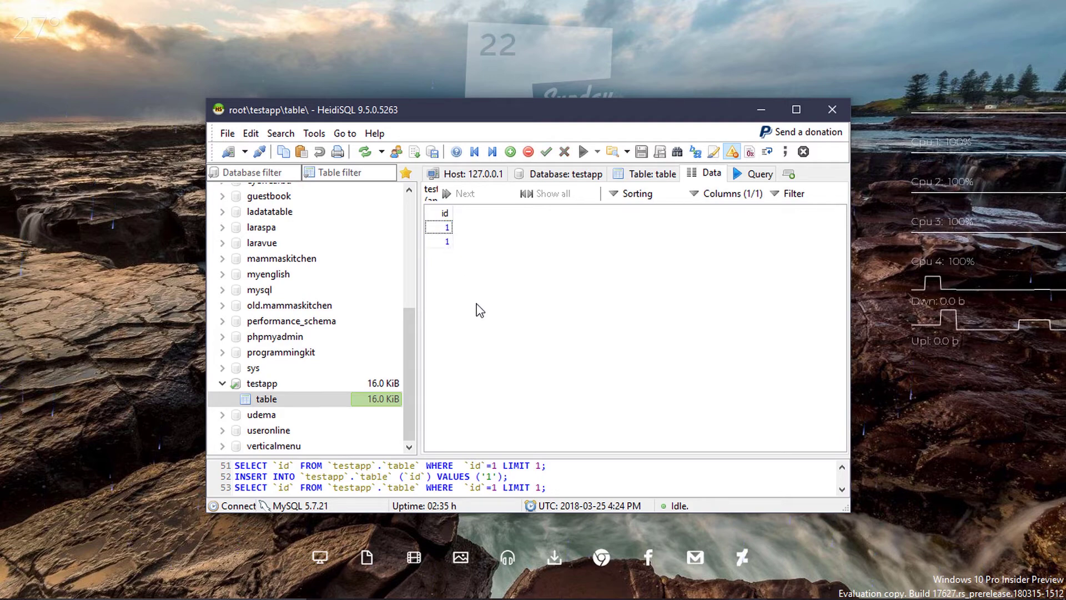
- Collapse testapp in the tree, open its SQL export and look through the databases selectable for export
left_click(285, 384)
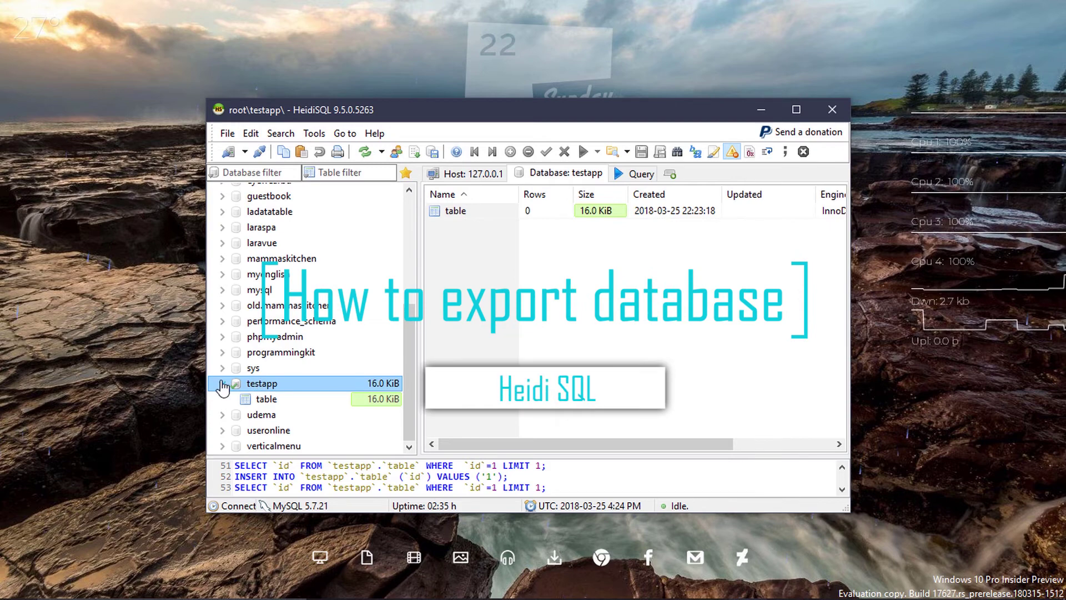
left_click(222, 383)
right_click(259, 399)
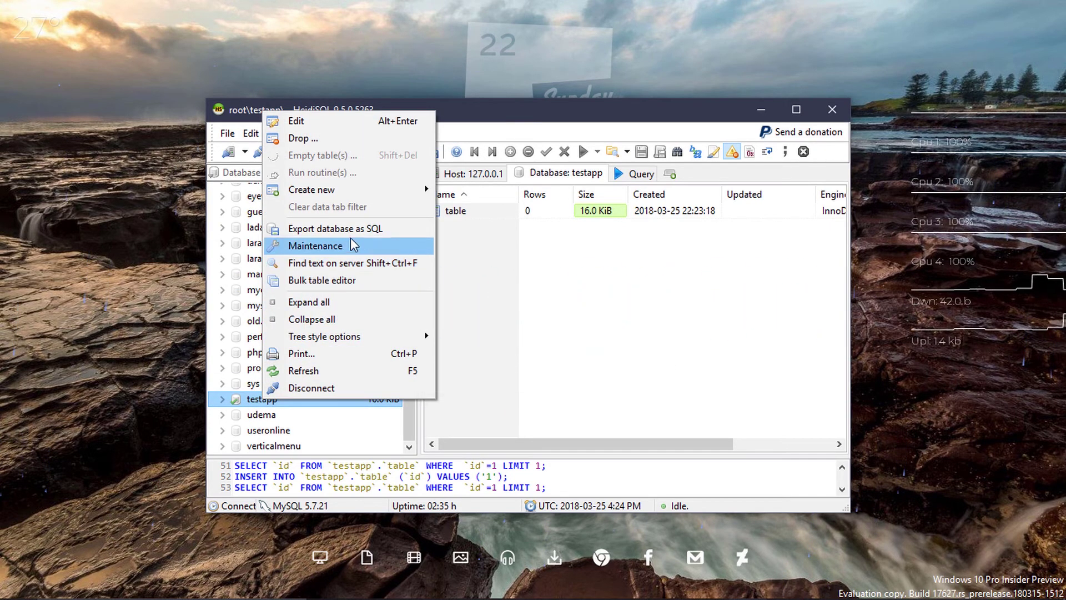
left_click(372, 233)
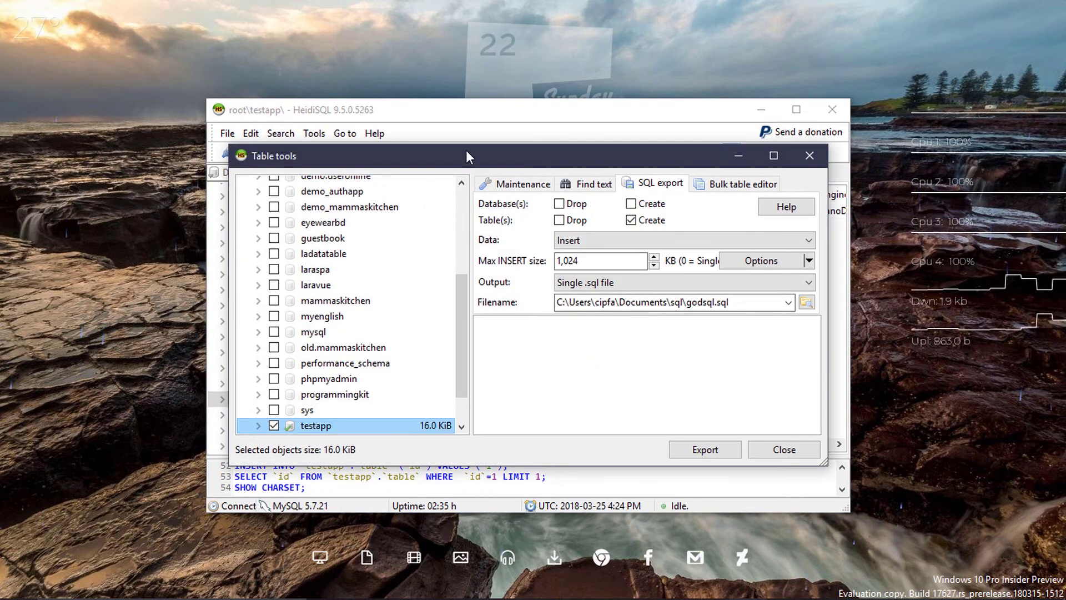
left_click_drag(466, 152, 464, 127)
scroll(397, 239, "down", 1)
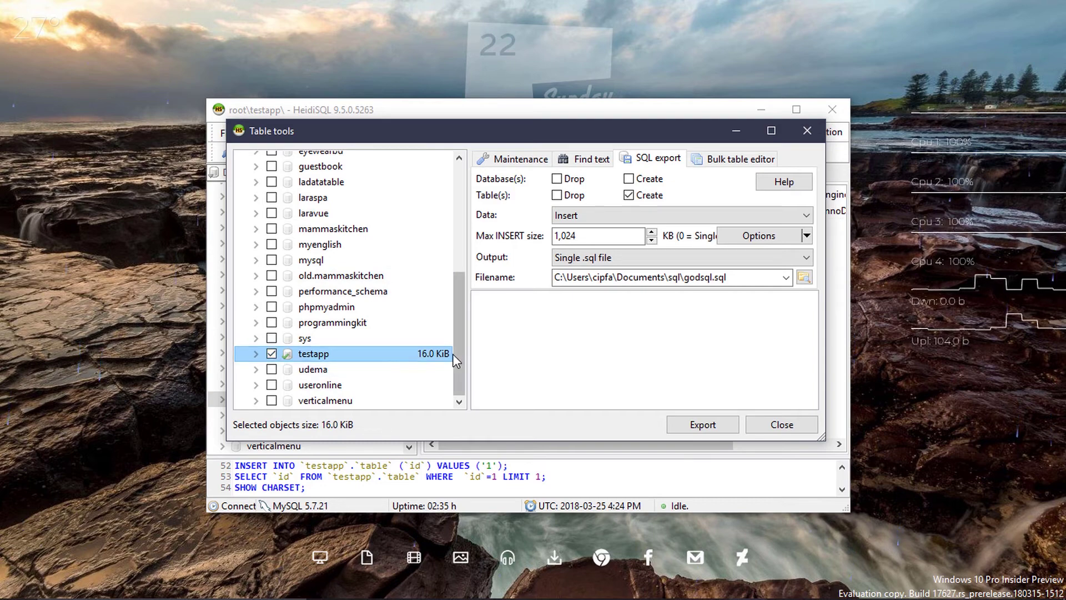
left_click_drag(458, 334, 459, 222)
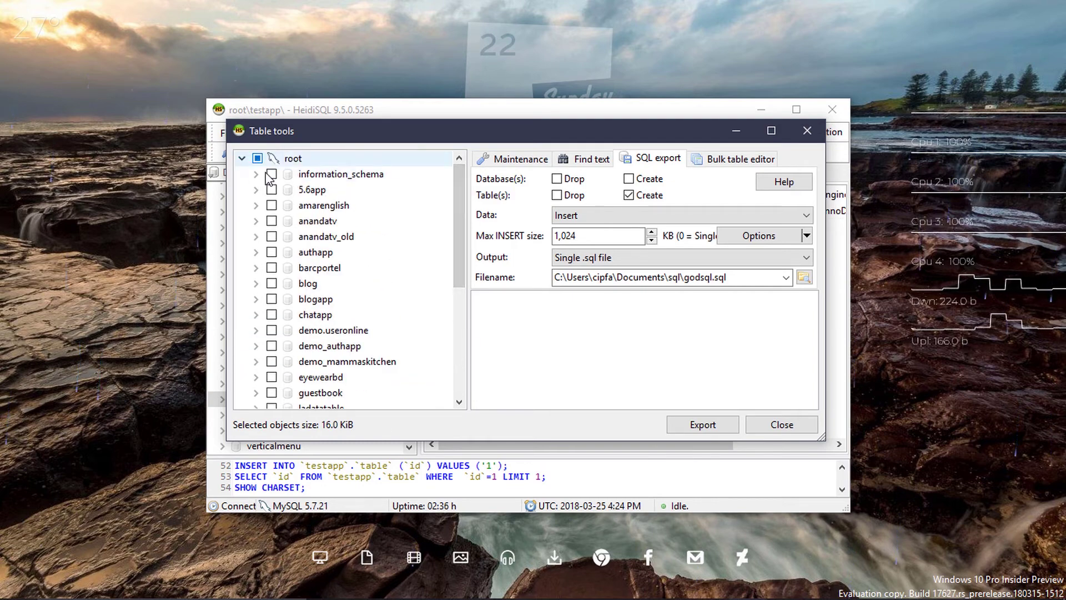
left_click_drag(460, 237, 476, 344)
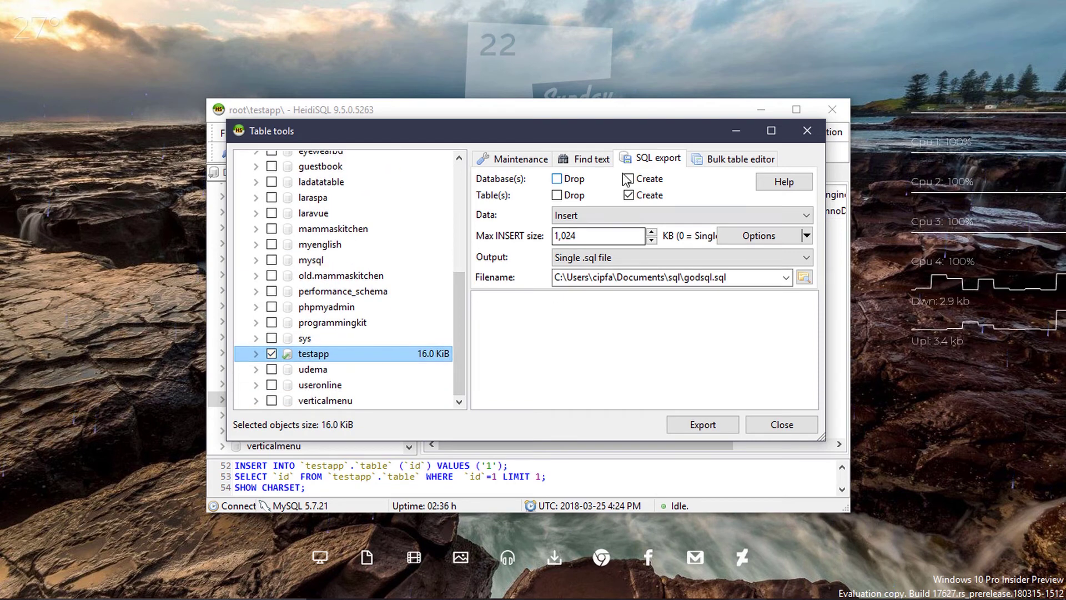
- Include the database Create statement in the export and choose Insert as the data option
left_click(647, 163)
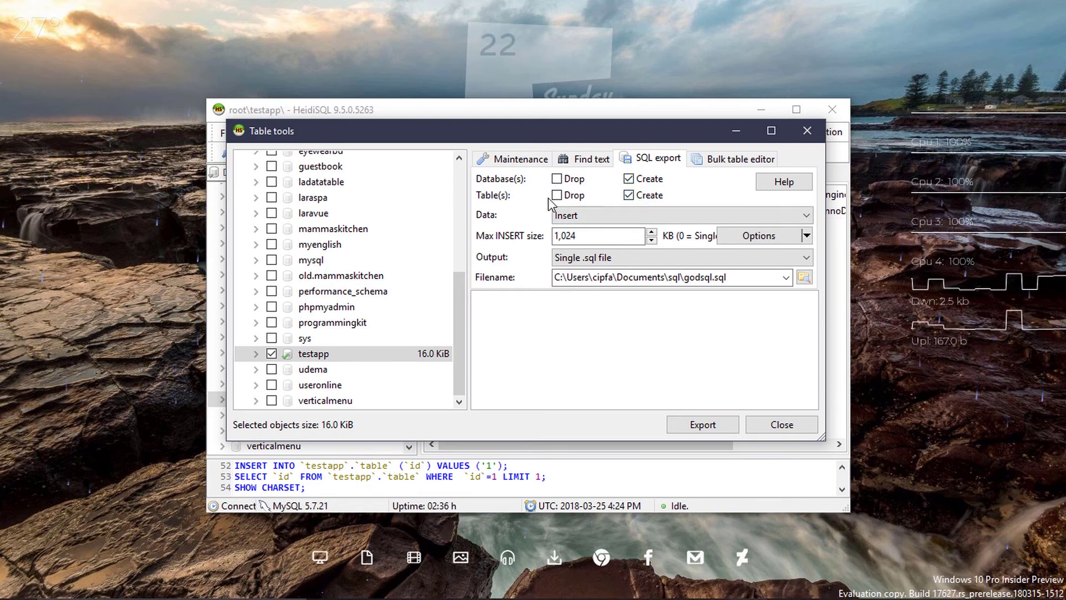
left_click(595, 218)
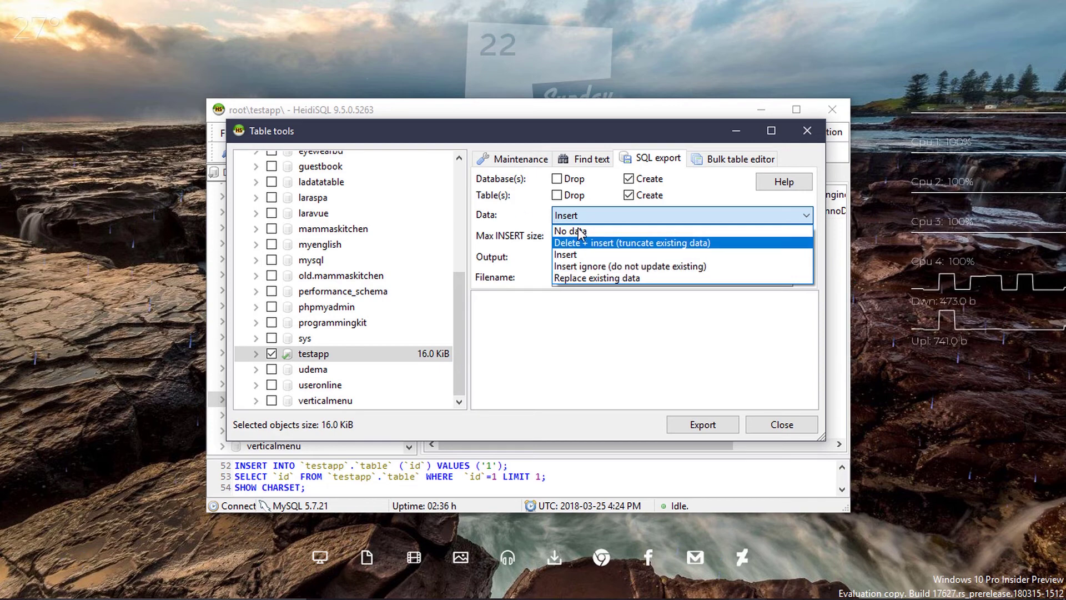
left_click(589, 254)
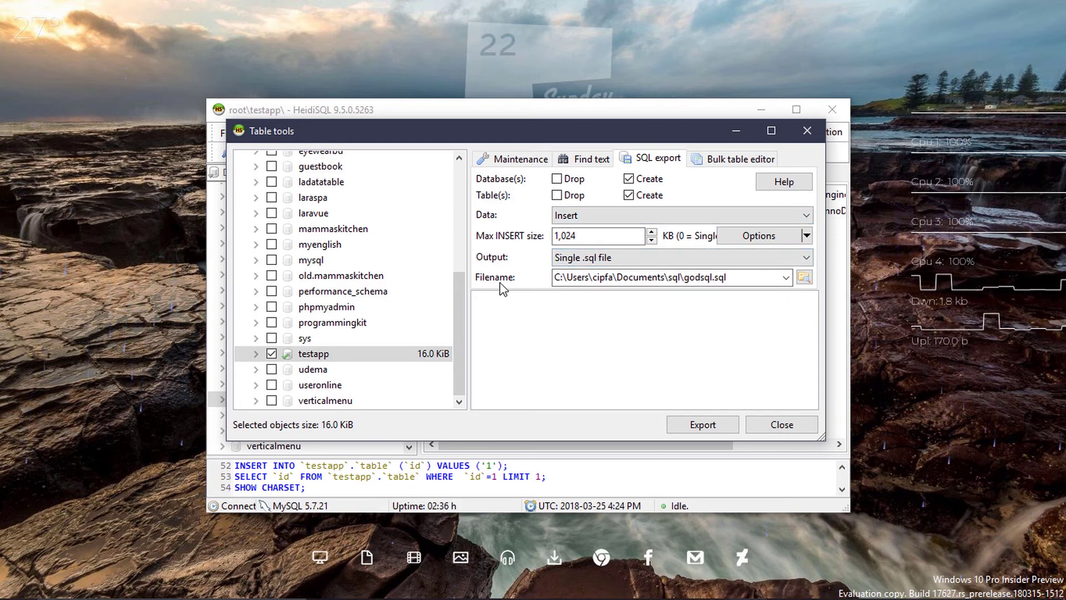
- Browse for the export file's save location and look through the Documents folder
double_click(693, 281)
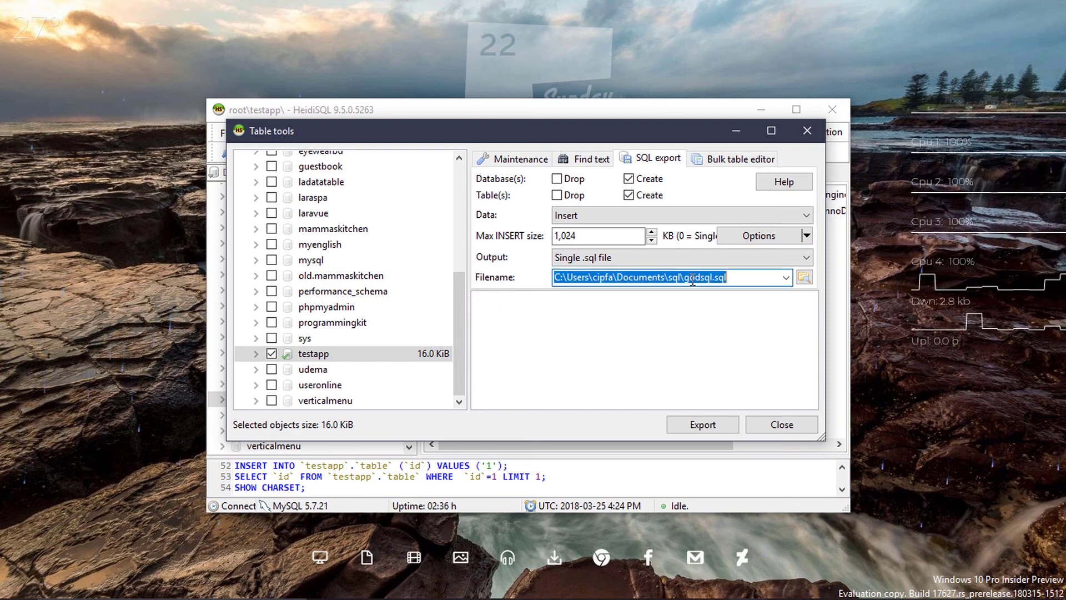
left_click(805, 280)
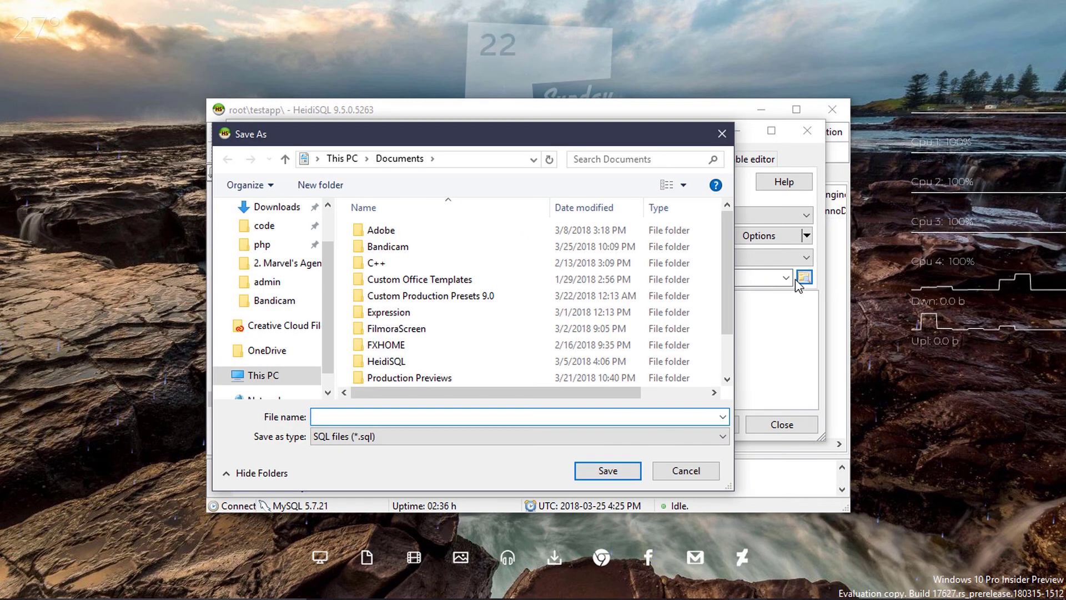
left_click_drag(476, 126, 585, 134)
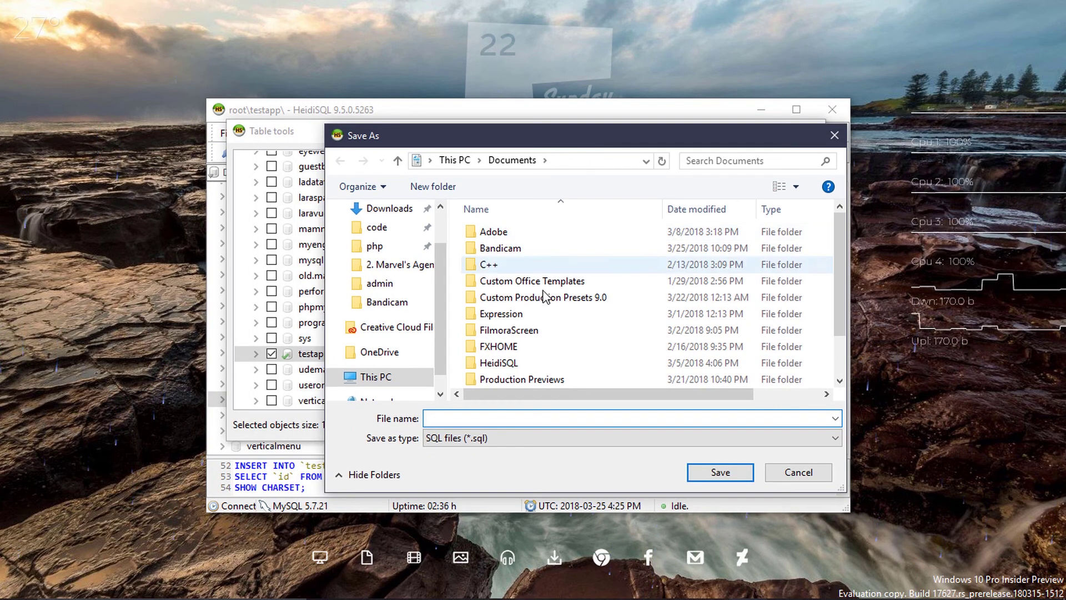
scroll(633, 304, "down", 1)
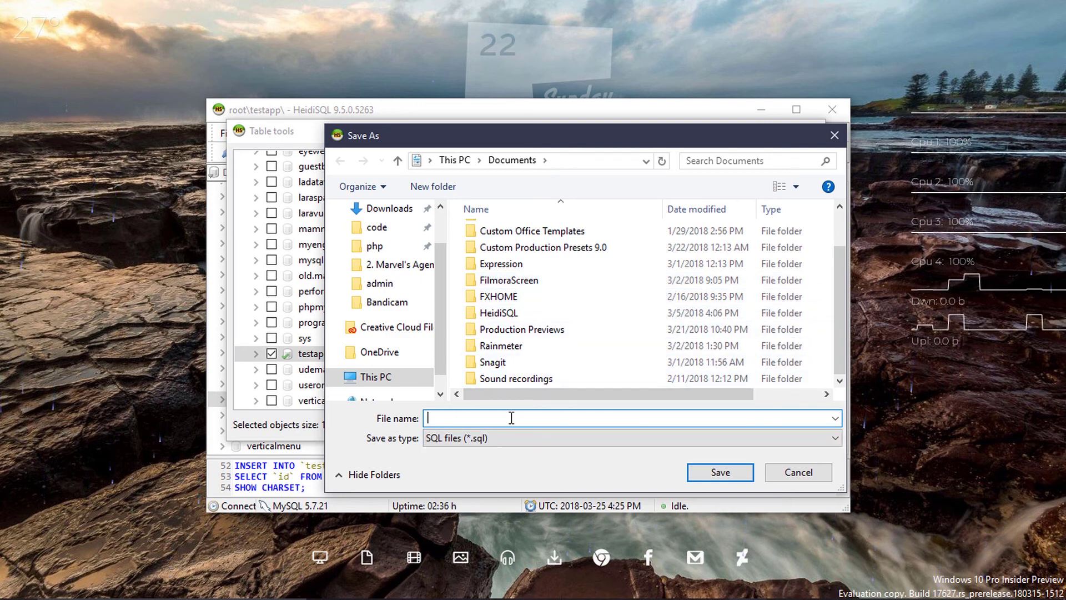
type("ex")
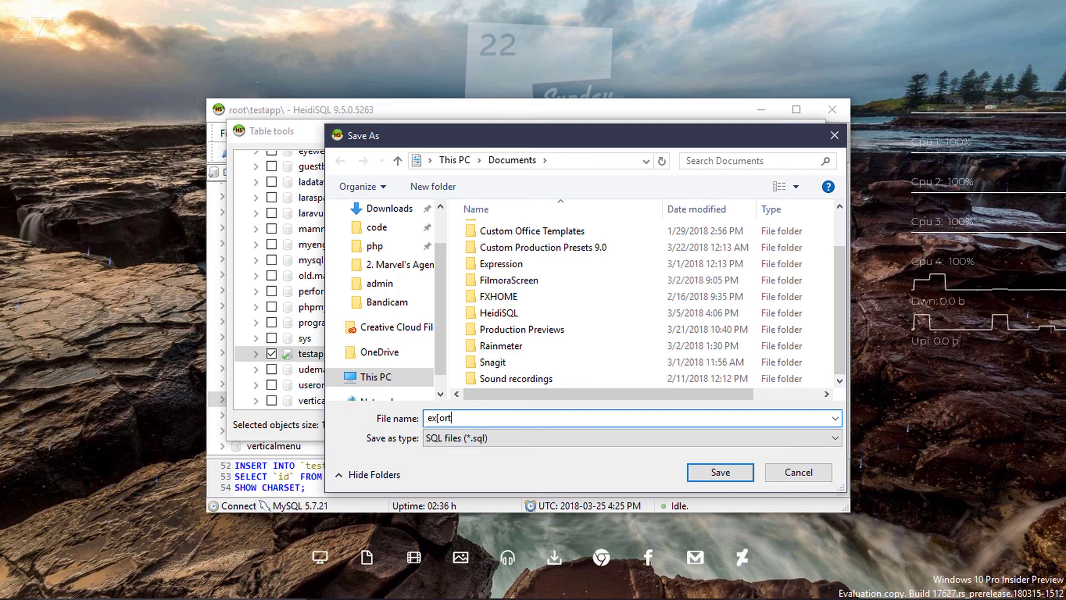
type("[or")
key("BackSpace")
key("BackSpace")
key("BackSpace")
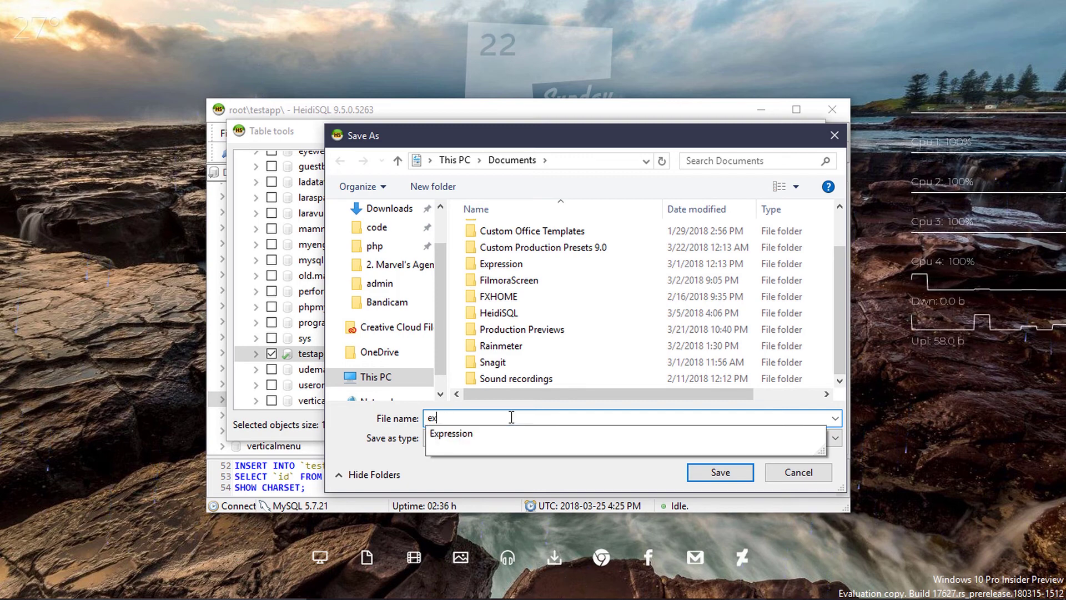
key("Down")
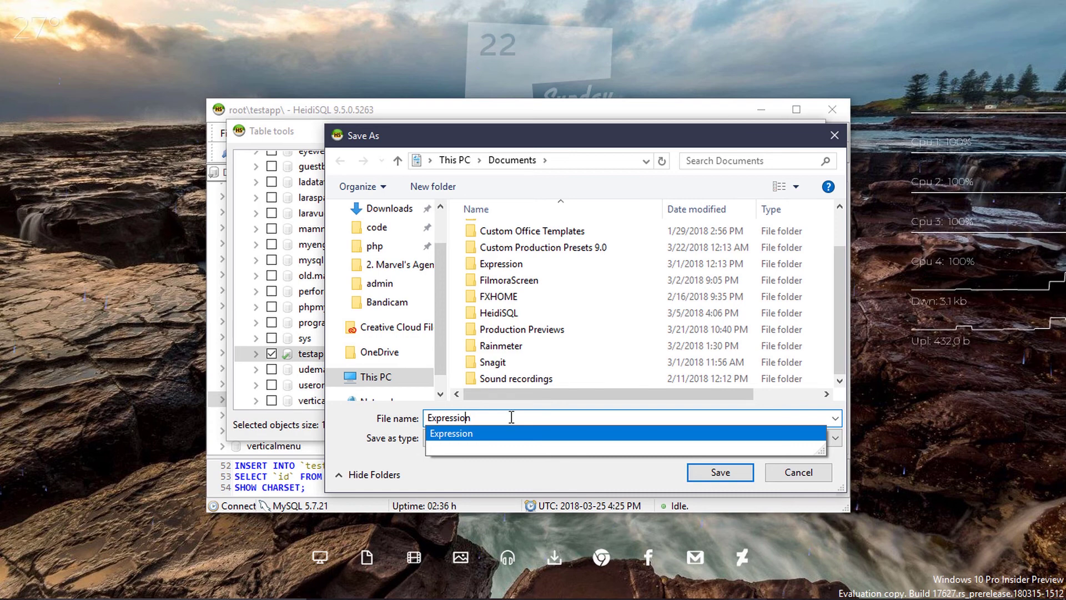
key("ctrl+a")
key("BackSpace")
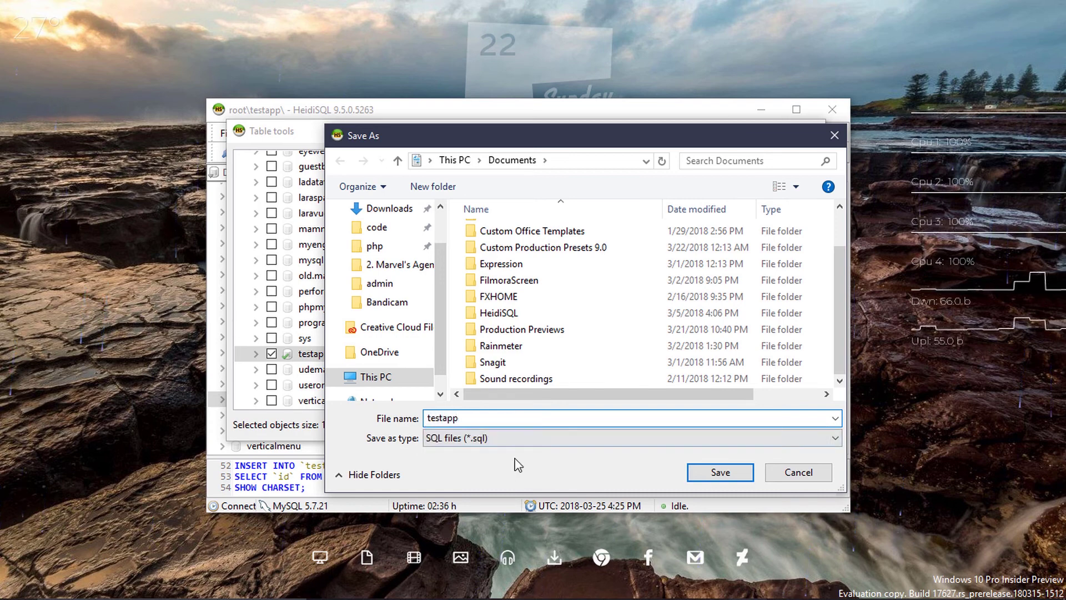
- Name the SQL file testapp, save it in the Documents folder as the output and run the export
left_click(708, 472)
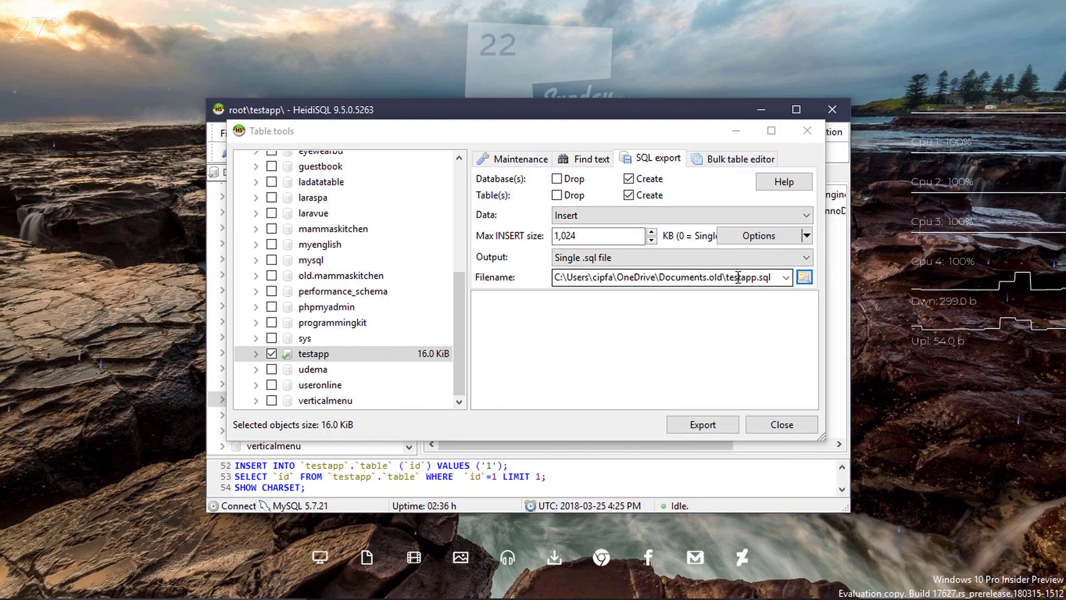
left_click(703, 423)
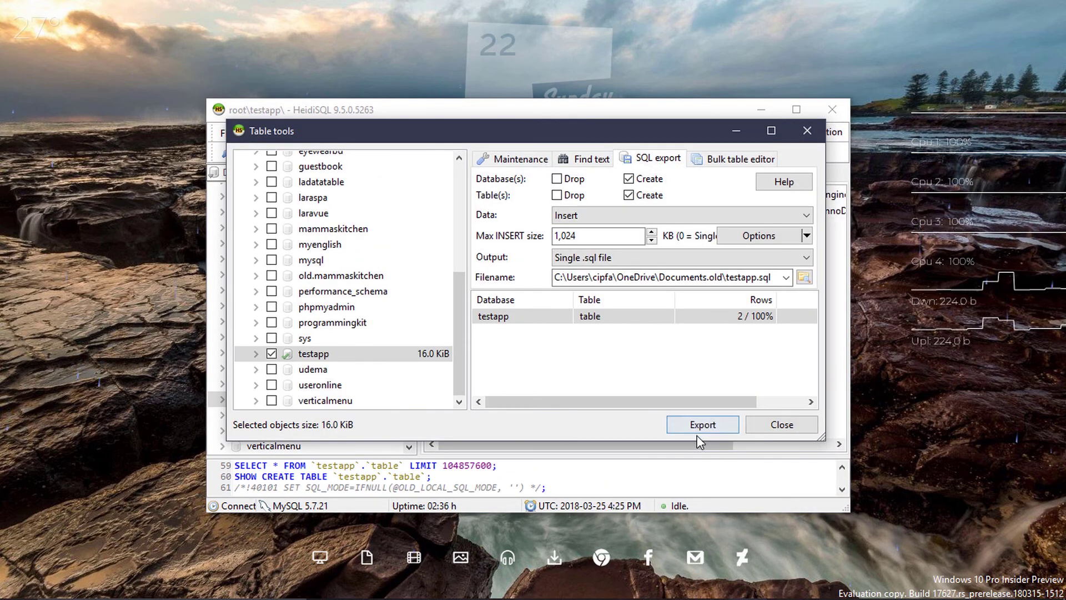
left_click(732, 315)
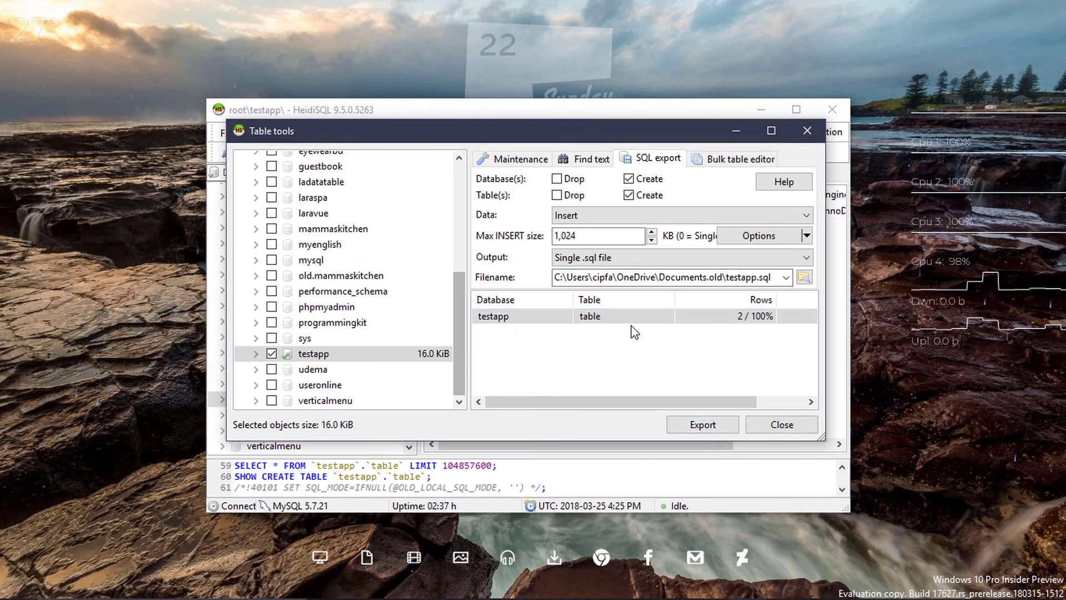
left_click(803, 277)
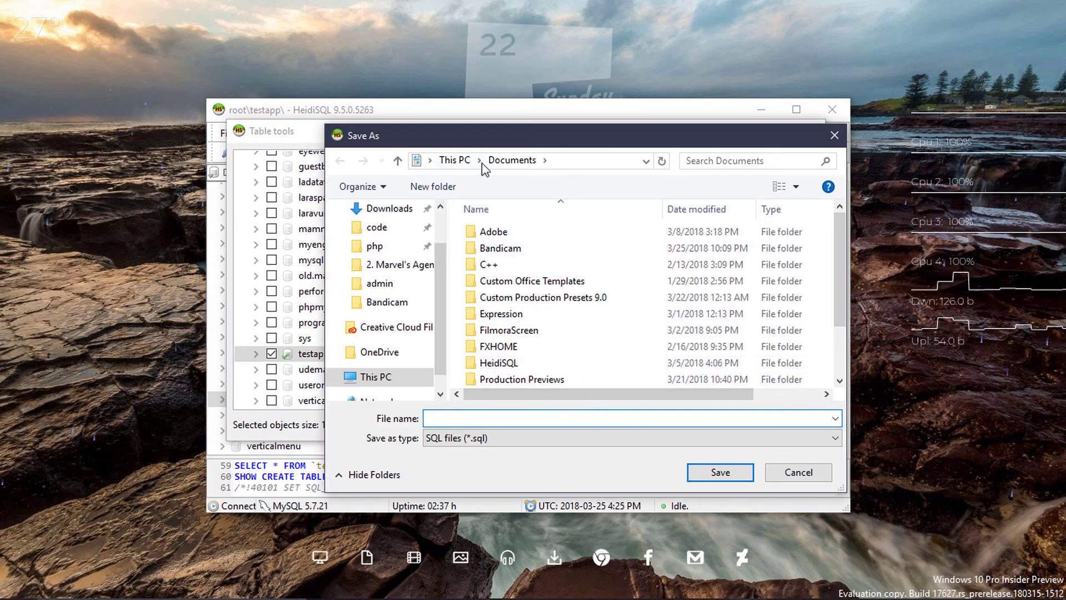
left_click(833, 135)
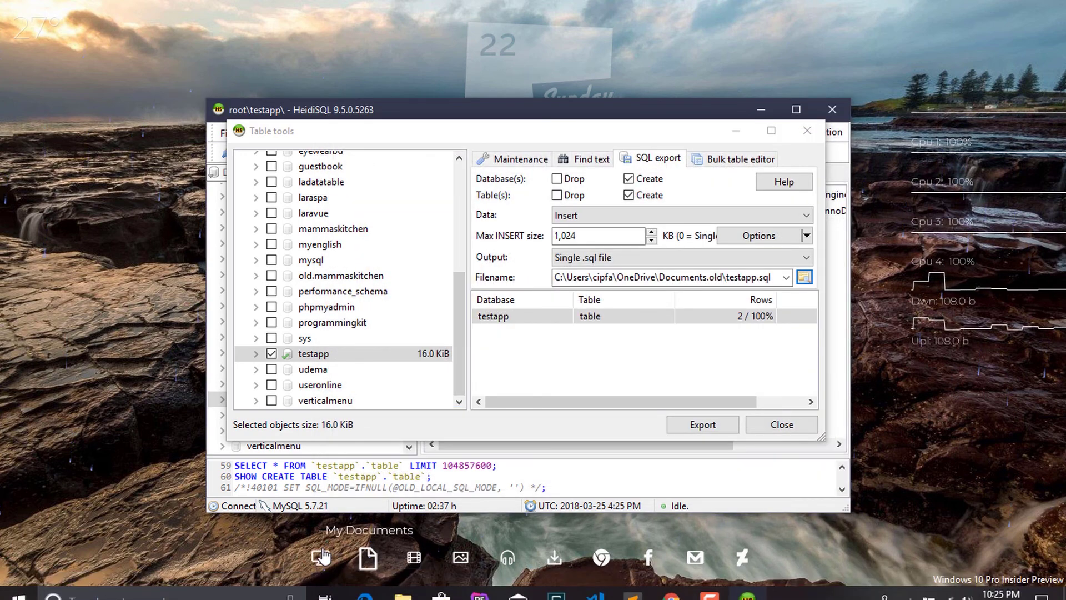
- Switch to File Explorer at the Documents folder and select the exported testapp.sql file
left_click(369, 558)
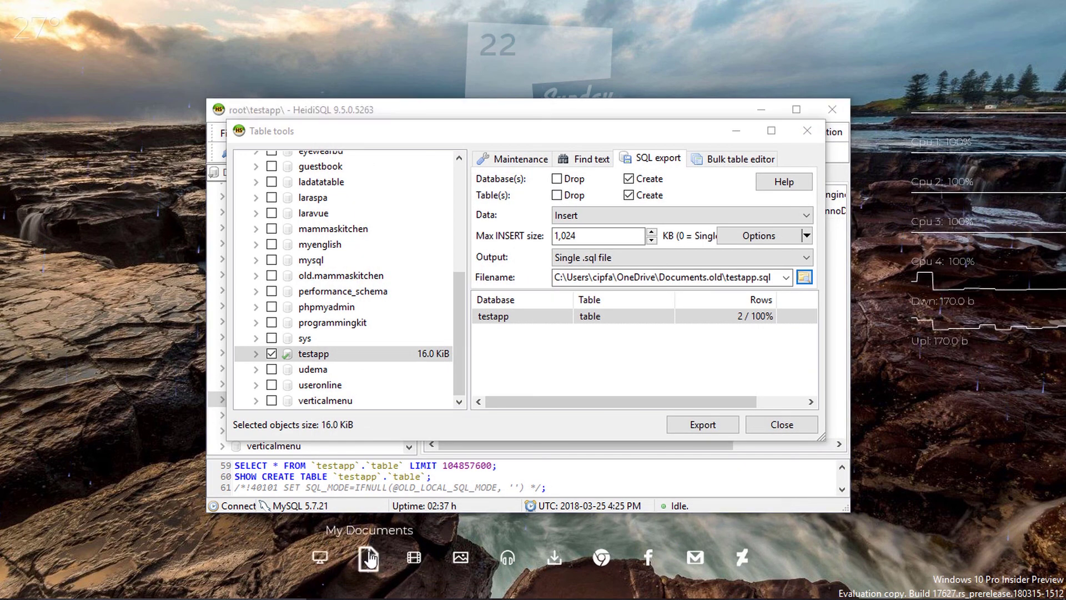
left_click_drag(944, 74, 380, 52)
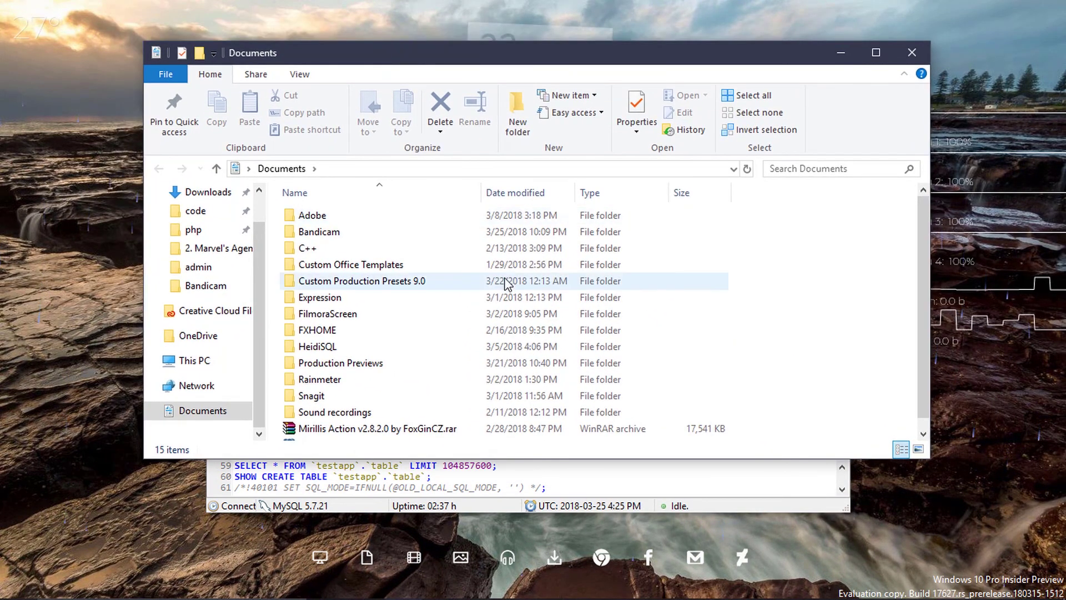
scroll(507, 278, "down", 1)
left_click(304, 436)
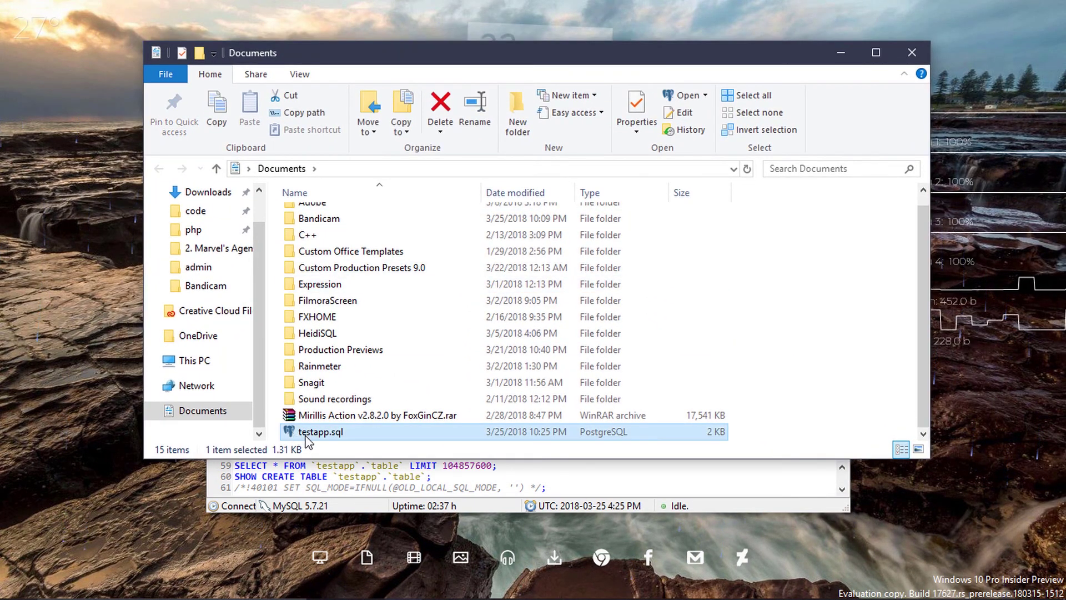